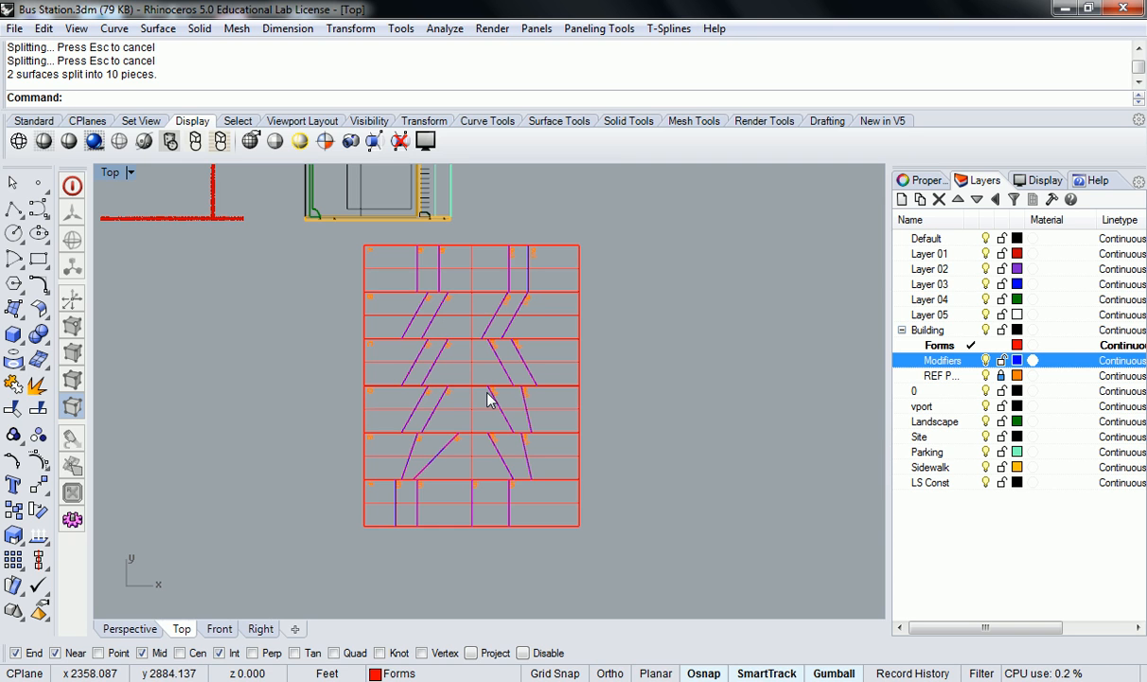
Step: Examine the six split surface strips and their straight and slanted divisions in the Top view
scroll(489, 400, "up", 2)
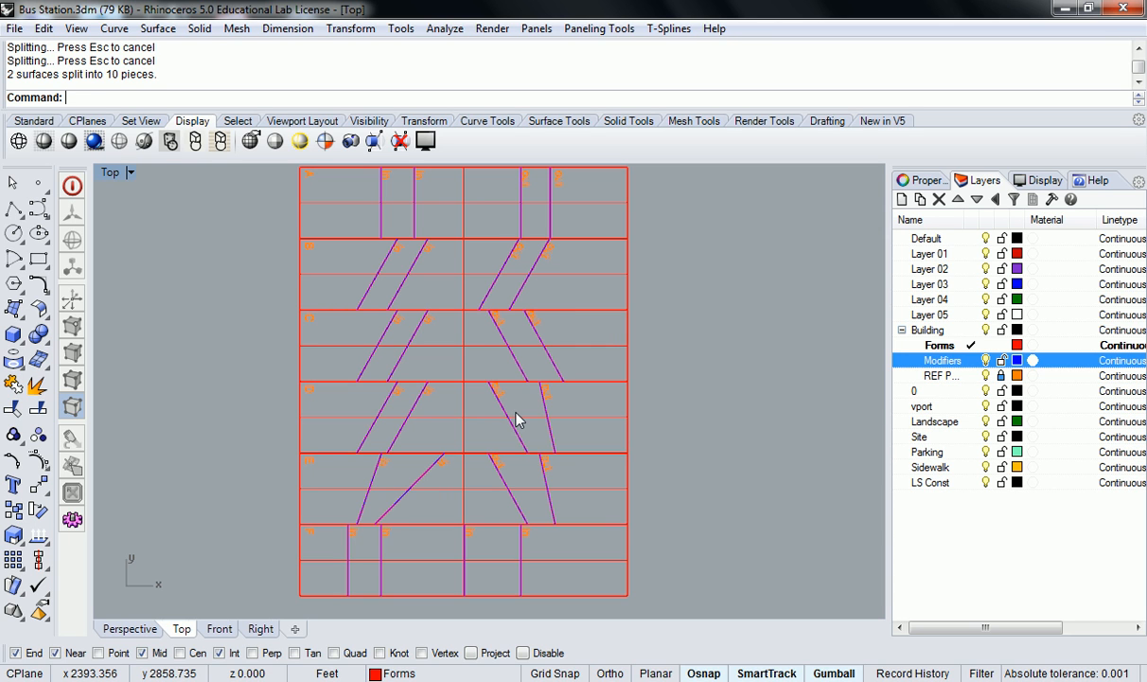
right_click_drag(233, 159, 245, 234)
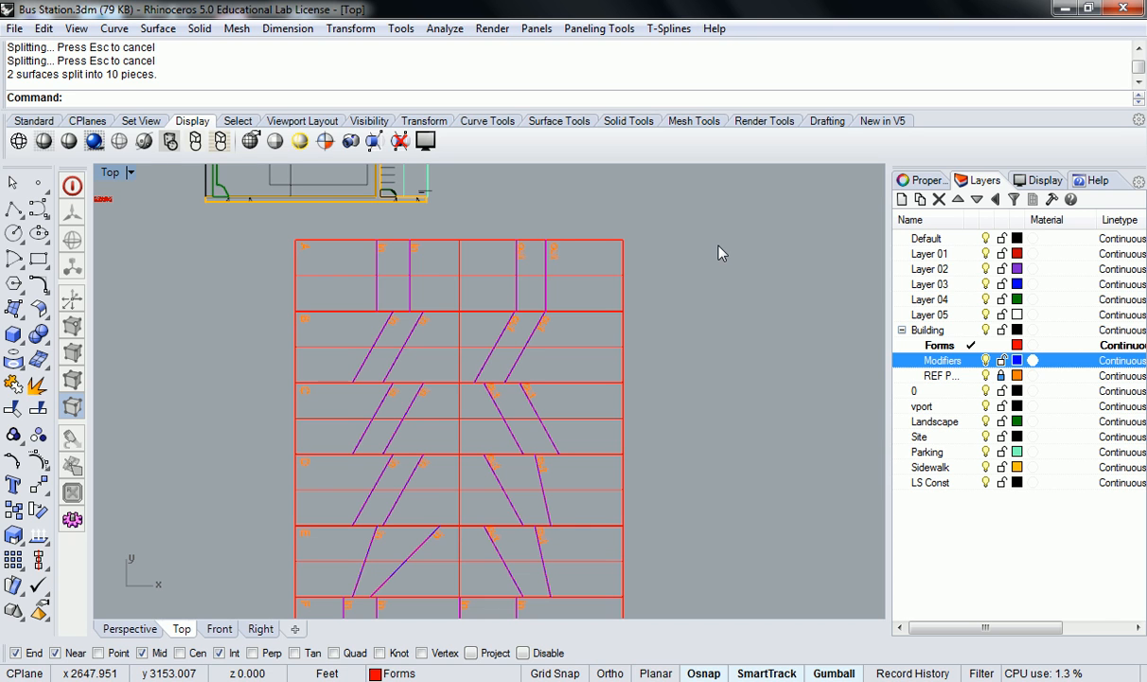
scroll(604, 309, "down", 2)
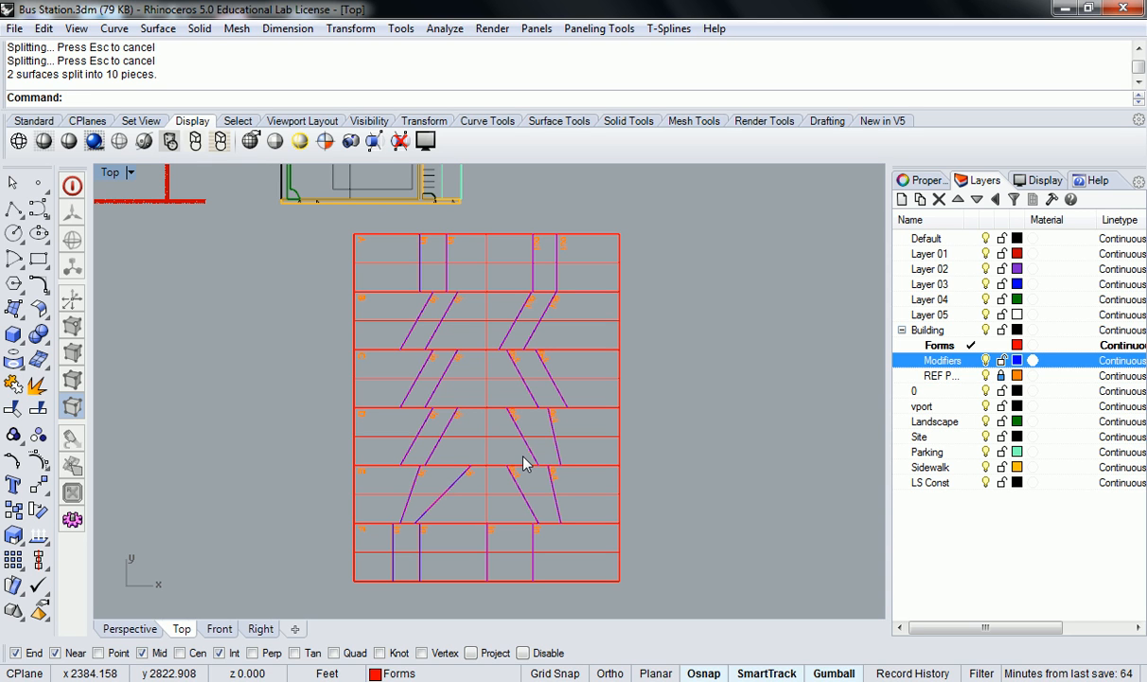
right_click_drag(549, 449, 500, 408)
scroll(458, 356, "down", 6)
right_click_drag(433, 264, 414, 303)
scroll(444, 369, "up", 4)
right_click_drag(411, 355, 431, 324)
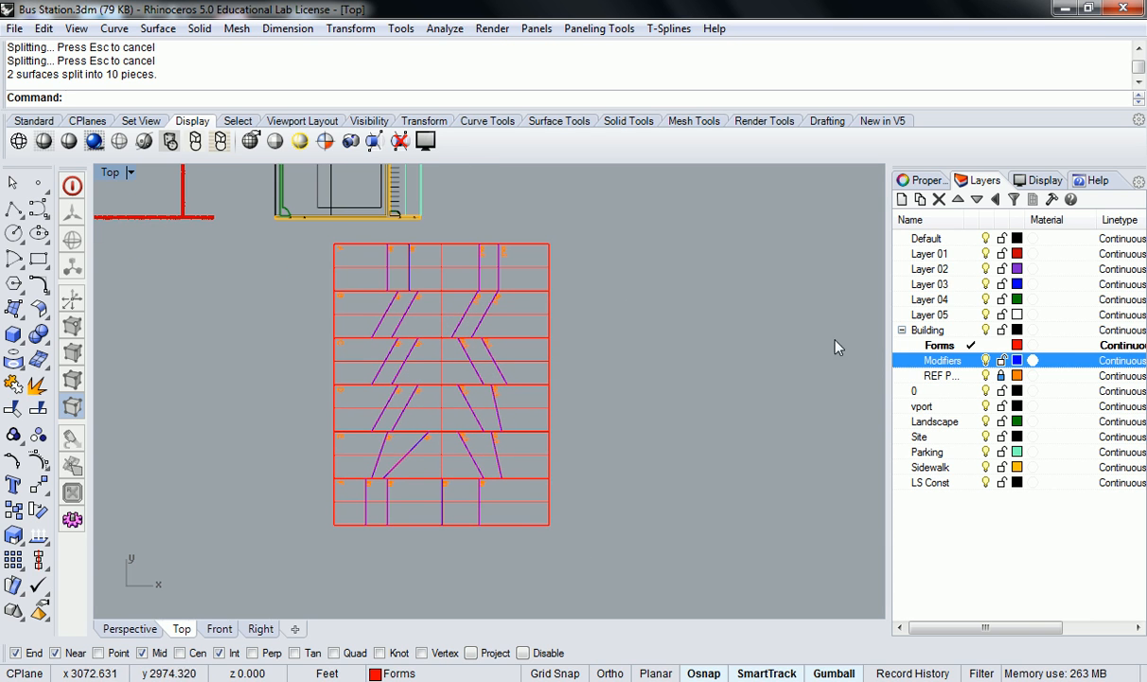
Step: Hide the Modifiers layer and the locked reference layer below it so only the red form surfaces stay displayed
left_click(992, 375)
left_click(986, 361)
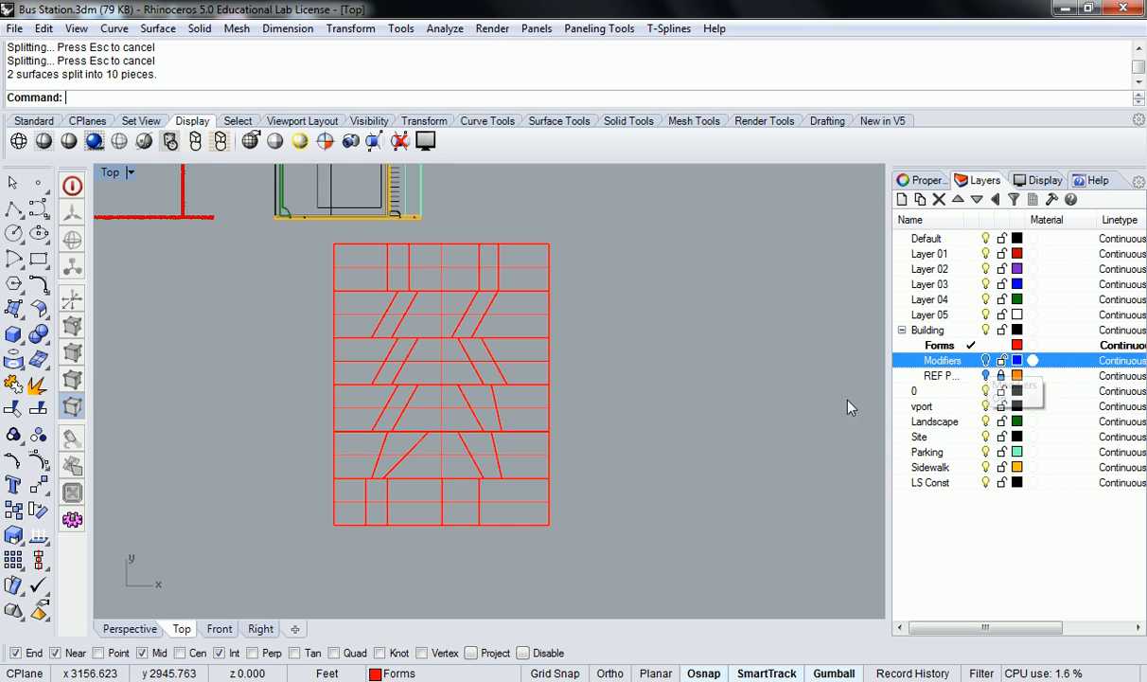
right_click_drag(696, 358, 647, 351)
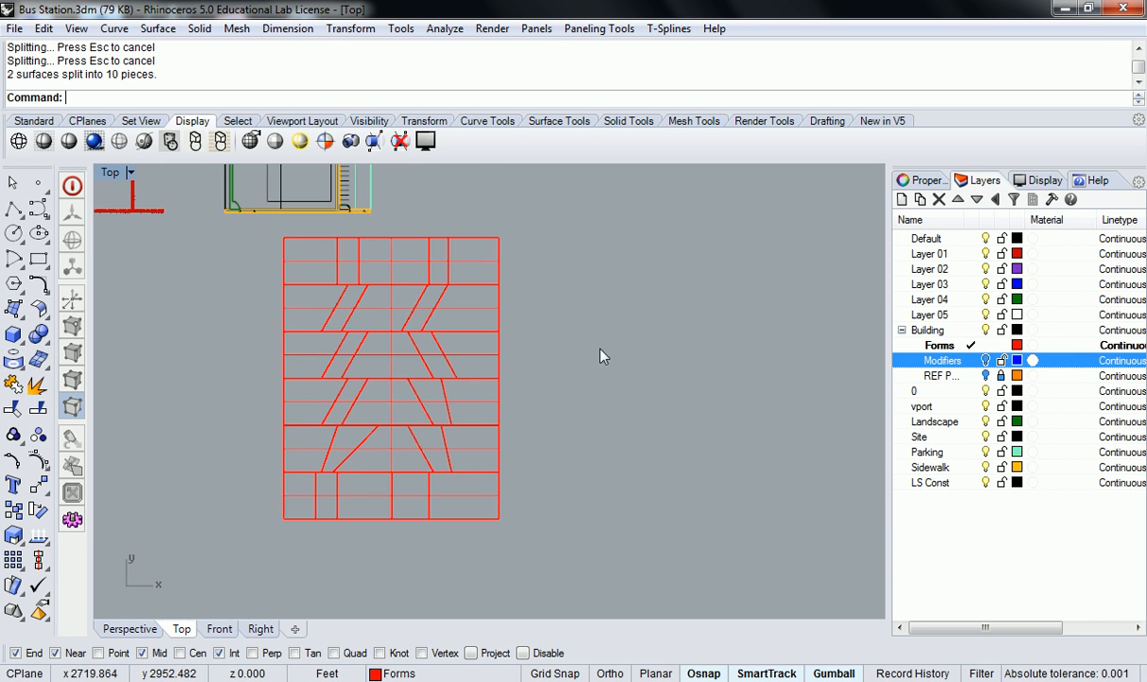
left_click_drag(263, 230, 559, 303)
left_click(197, 346)
left_click_drag(247, 264, 583, 352)
left_click(236, 322)
left_click_drag(244, 325, 579, 393)
left_click(545, 323)
Step: Move the whole top strip with the straight divisions away from the other strips into the free space beside the site plan
right_click_drag(536, 359, 529, 376)
right_click_drag(448, 309, 416, 371)
right_click_drag(248, 339, 290, 343)
left_click_drag(255, 312, 526, 386)
left_click_drag(455, 349, 548, 346)
left_click_drag(486, 284, 499, 233)
key("alt")
left_click_drag(550, 288, 572, 291)
left_click(572, 340)
right_click_drag(588, 300, 589, 352)
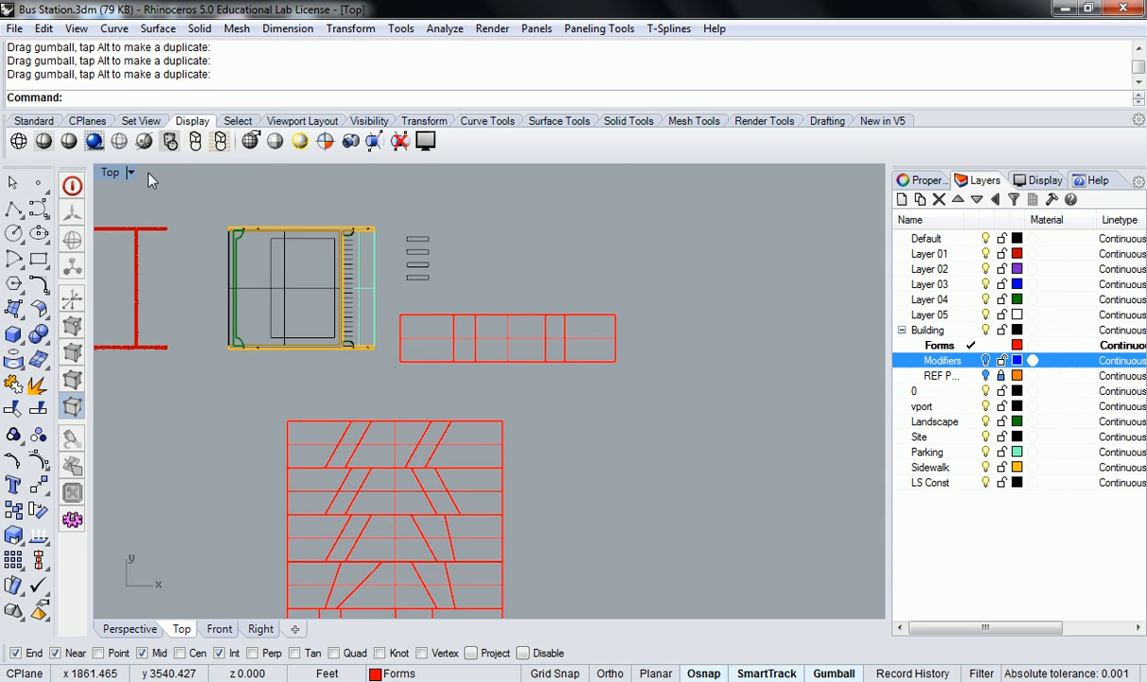
Step: Show all four viewports and frame the separated strip together with the site plan in the Perspective view
double_click(114, 171)
left_click(525, 173)
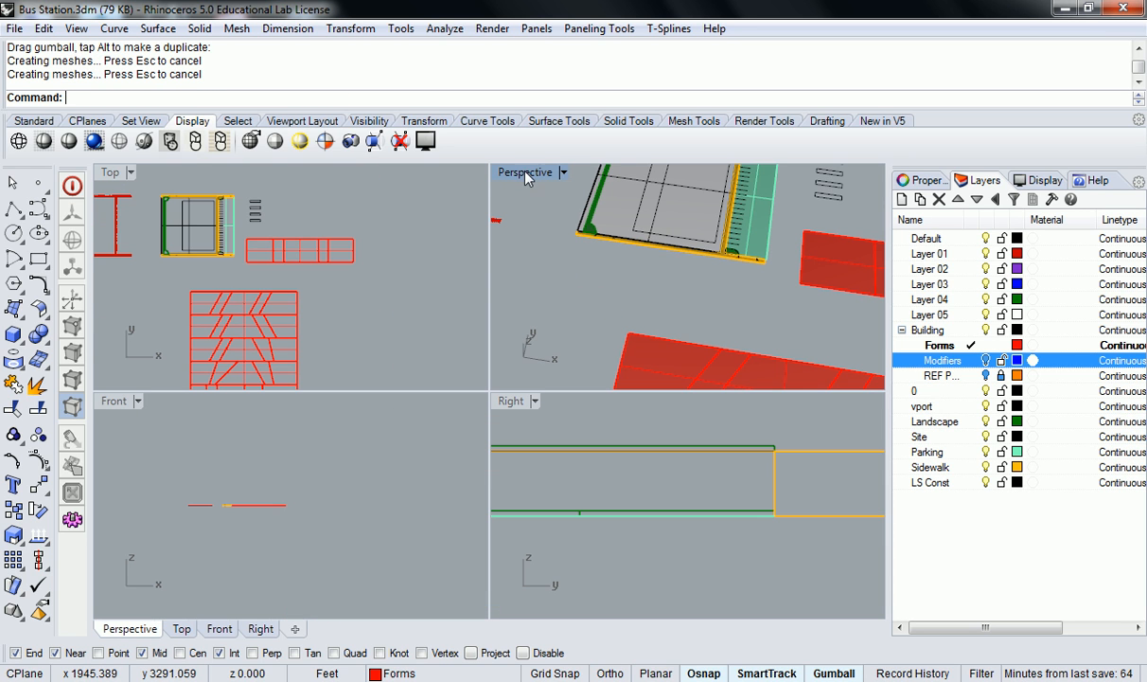
scroll(683, 262, "down", 5)
scroll(637, 284, "up", 2)
mouse_move(707, 274)
right_mouse_down("shift")
mouse_move(637, 284)
mouse_move(691, 295)
mouse_move(677, 283)
mouse_move(720, 366)
mouse_move(710, 287)
right_mouse_up("shift")
scroll(637, 286, "up", 3)
scroll(676, 283, "down", 7)
scroll(726, 351, "up", 5)
right_click_drag(727, 351, 665, 295, "shift")
scroll(642, 235, "down", 4)
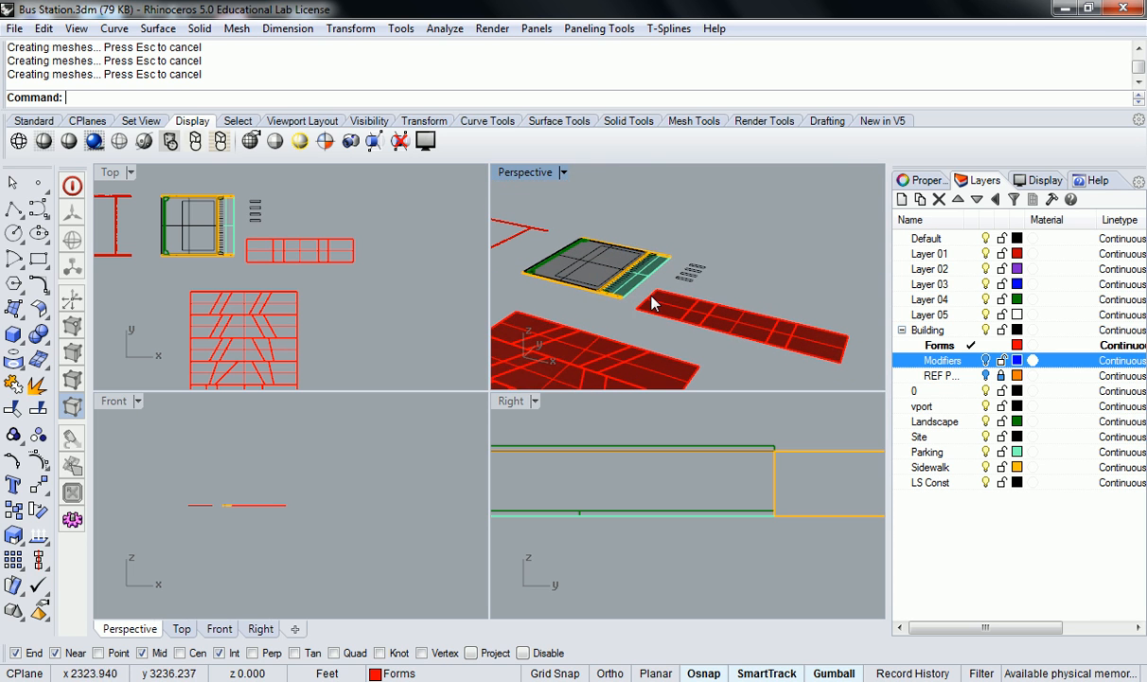
Step: Frame the flat surfaces in the Front and Right views and zoom the Top view to the separated strip
left_click(370, 322)
scroll(230, 497, "up", 10)
right_click_drag(288, 492, 335, 473)
scroll(352, 467, "down", 8)
scroll(351, 467, "down", 10)
scroll(344, 457, "up", 10)
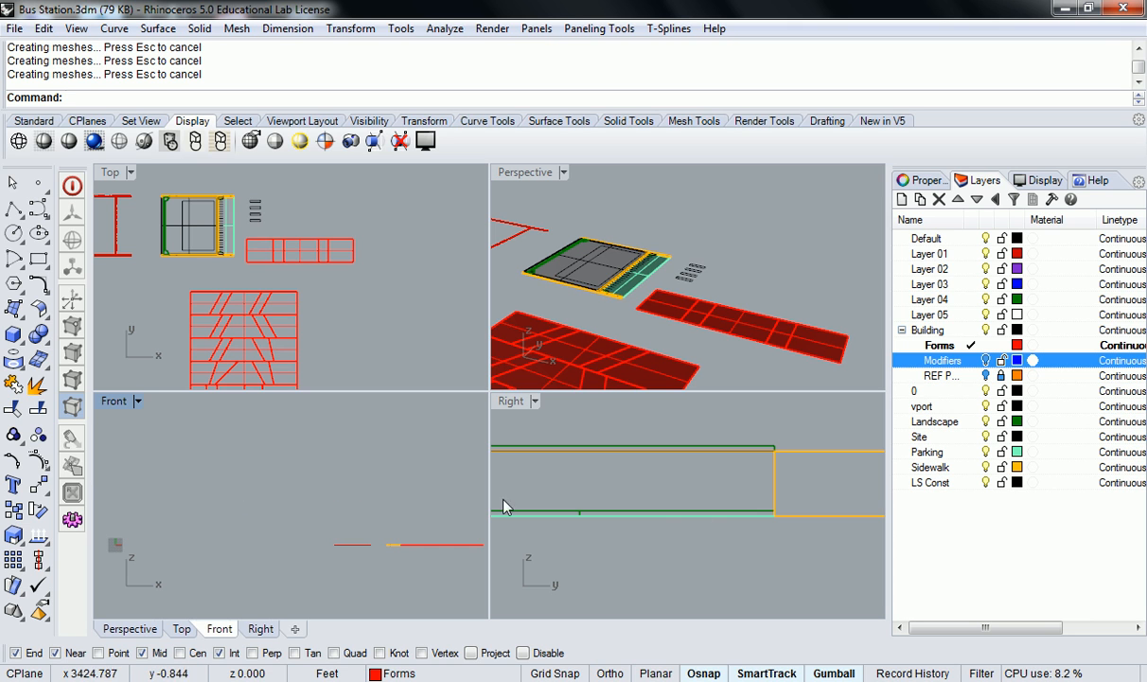
scroll(702, 489, "down", 11)
scroll(697, 475, "down", 6)
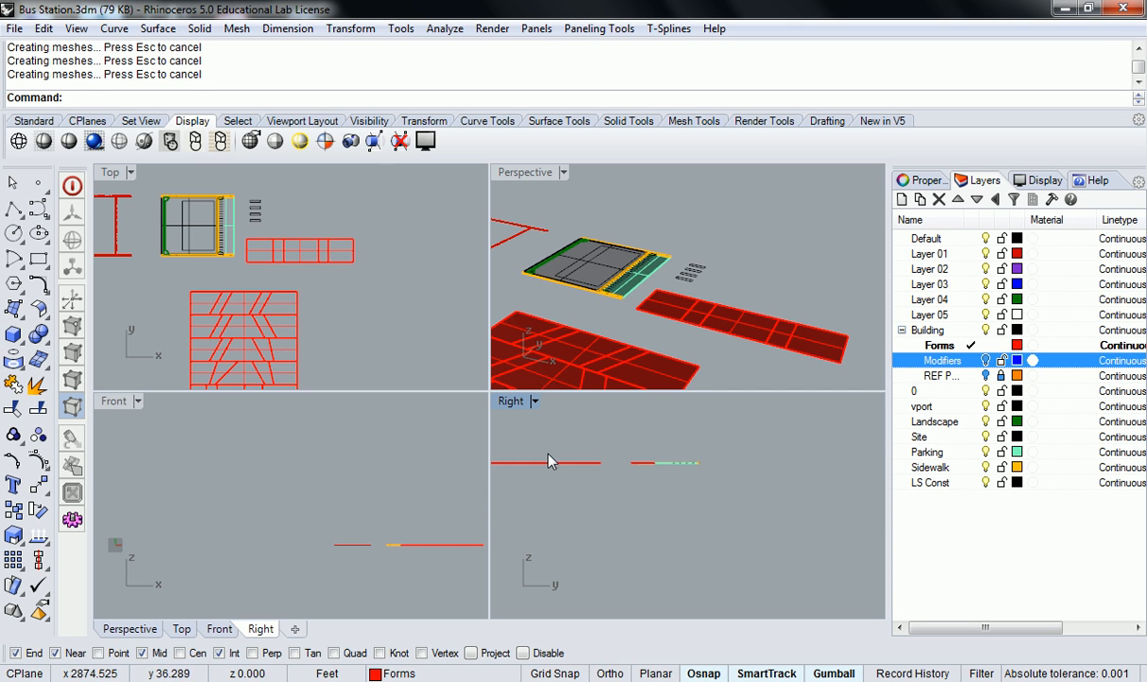
scroll(606, 469, "up", 8)
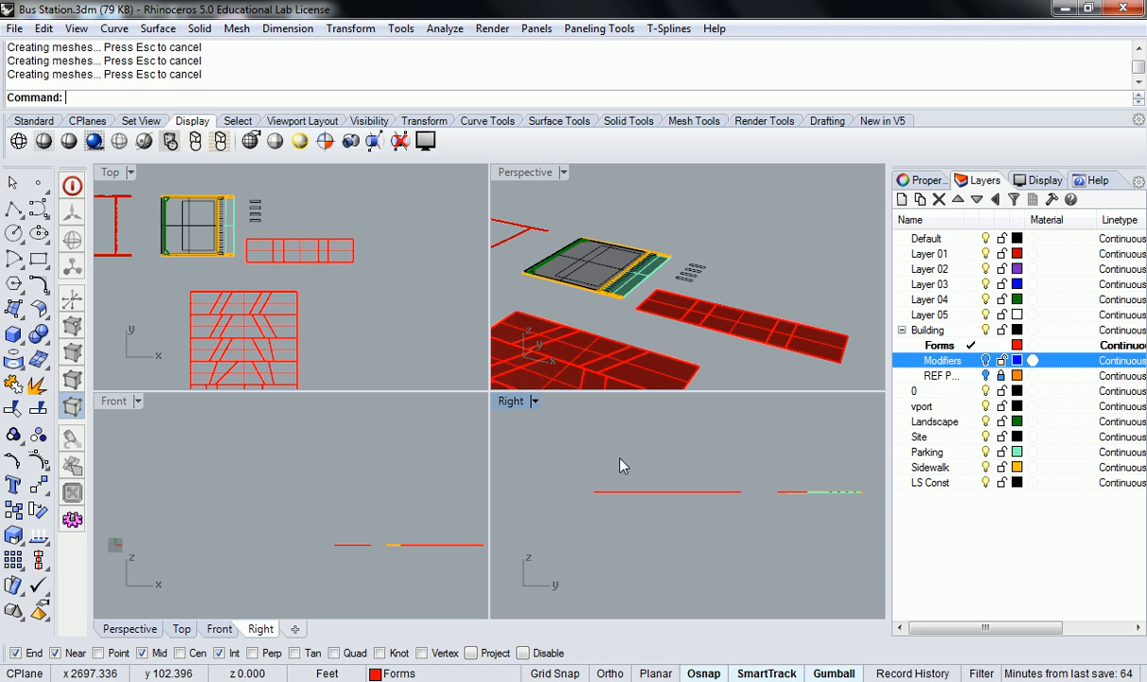
right_click_drag(377, 505, 272, 478)
scroll(326, 254, "up", 8)
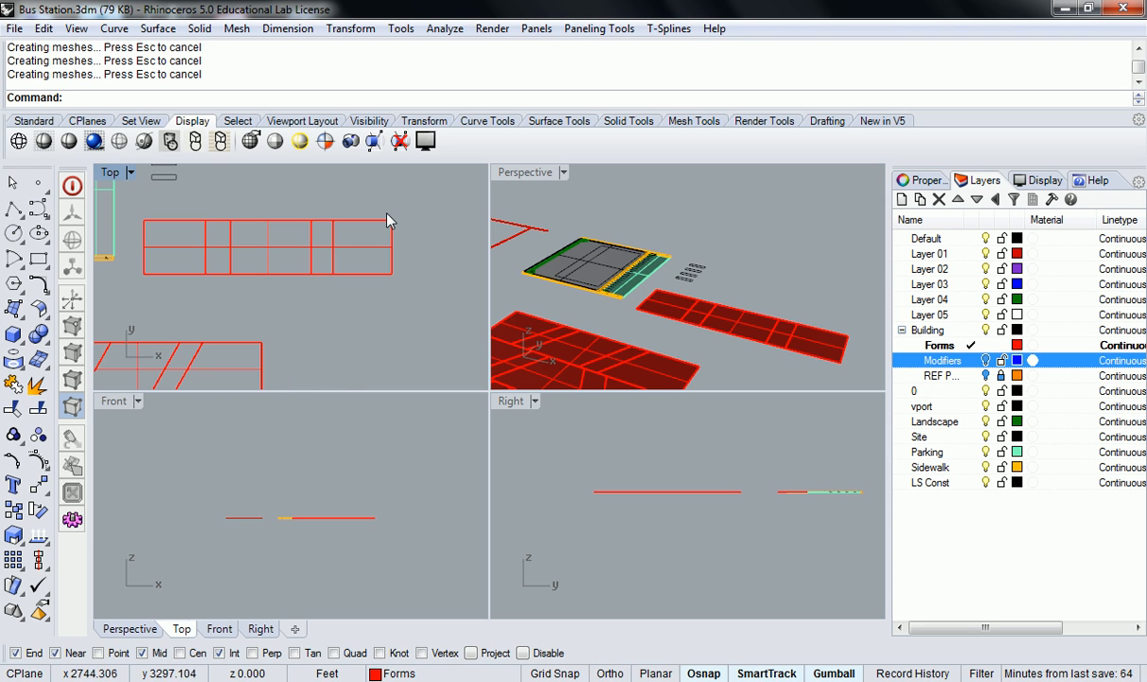
Step: Rotate the strip's four outer surfaces with Rotate3D about their shared edge with the first surface, tilting them about 58° upward
left_click_drag(254, 280, 218, 284)
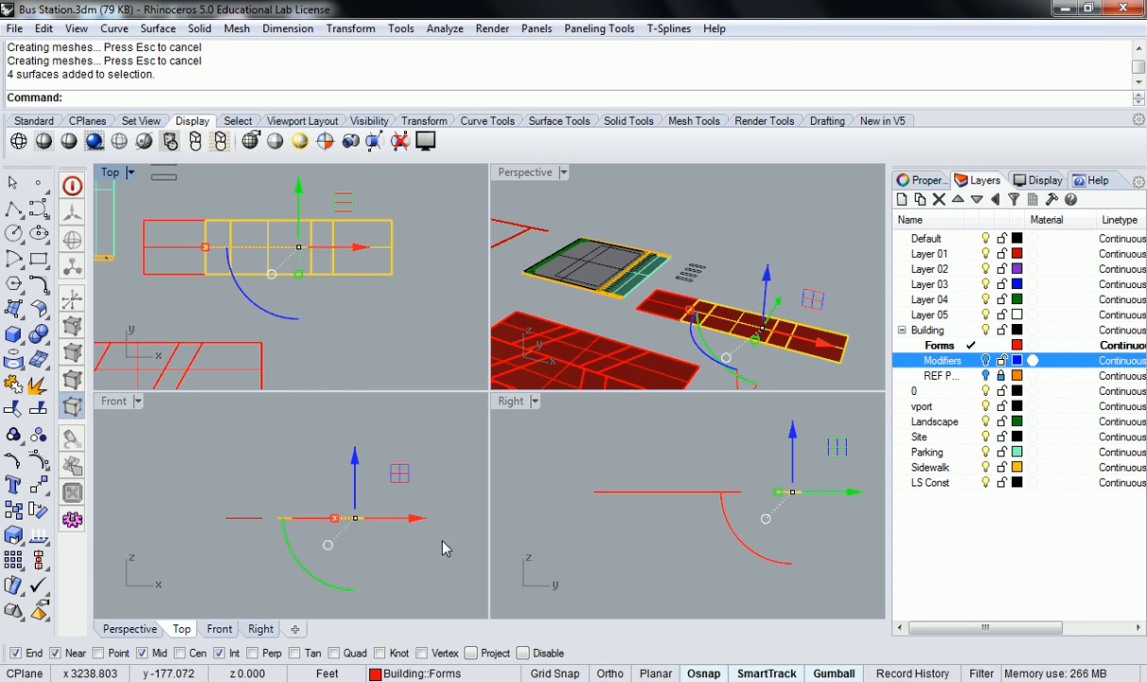
right_click_drag(333, 516, 423, 512)
right_click_drag(252, 248, 273, 268)
type("Rotate")
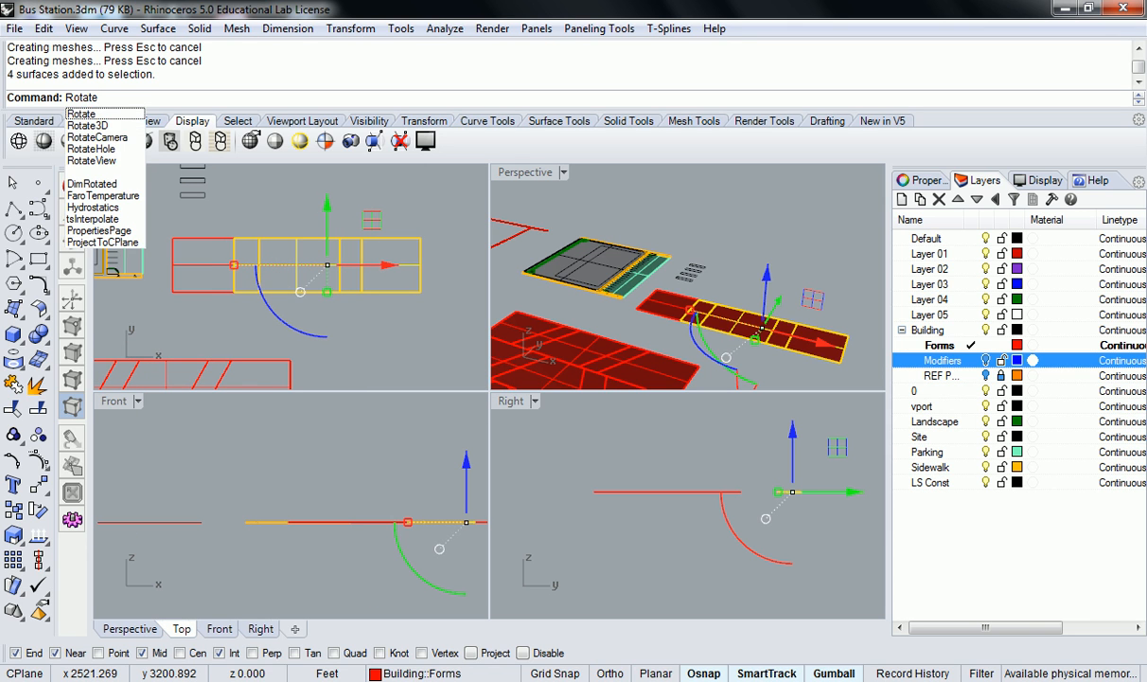
type("3D")
key("Return")
scroll(228, 297, "up", 3)
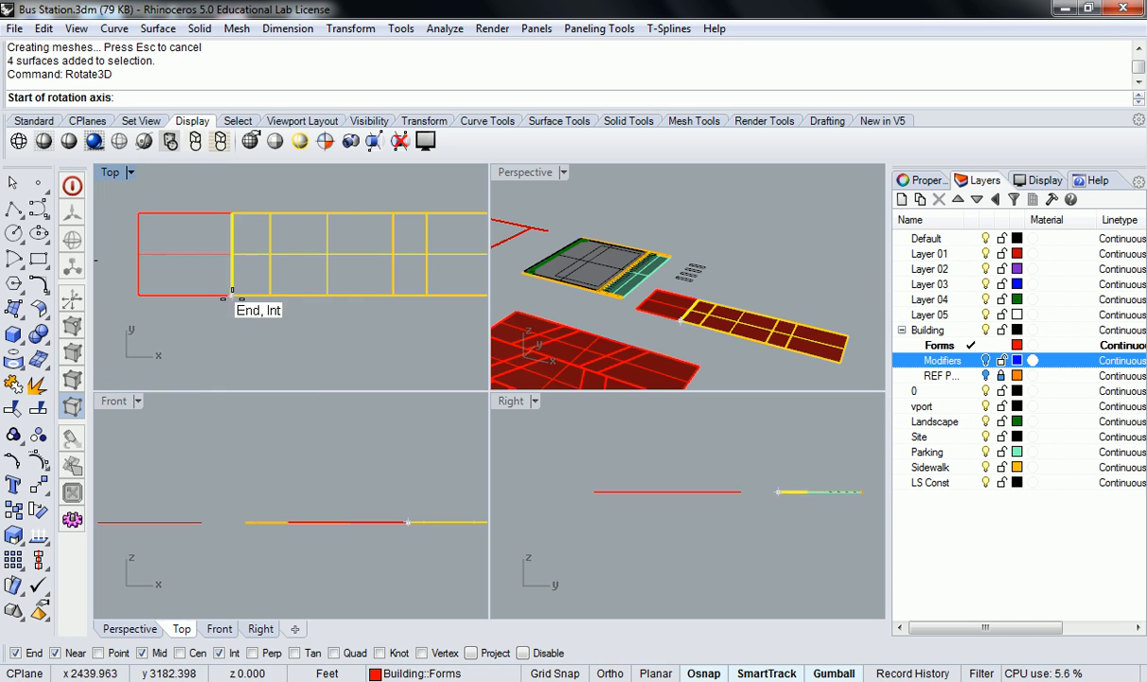
left_click(231, 293)
left_click(231, 213)
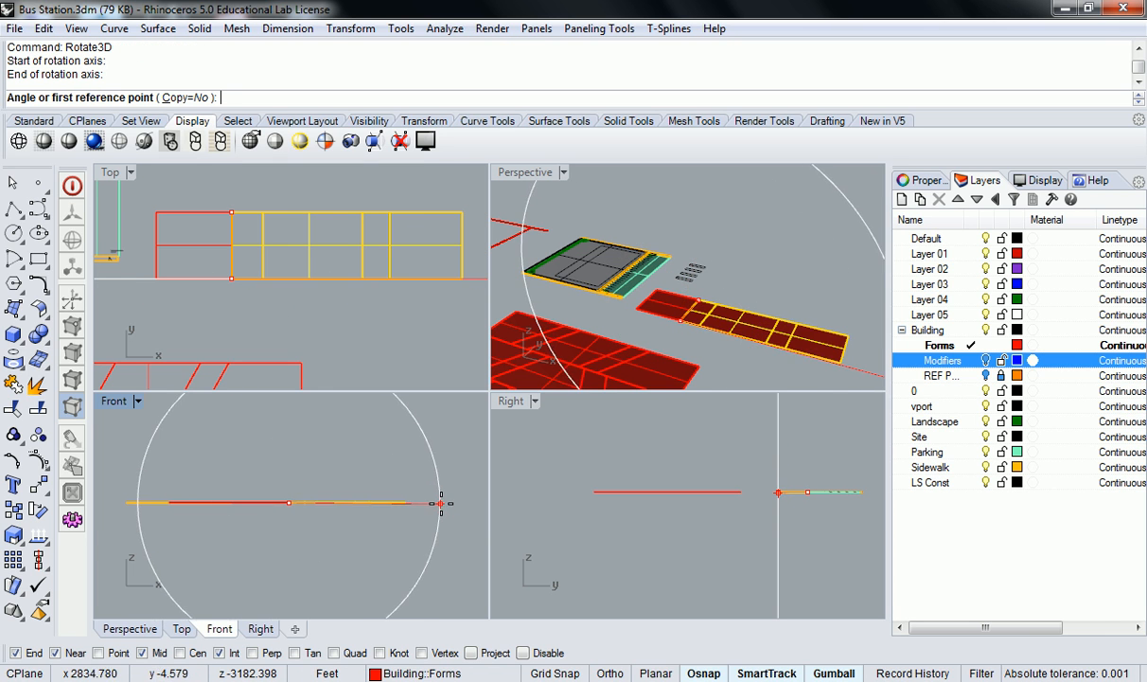
left_click(453, 502)
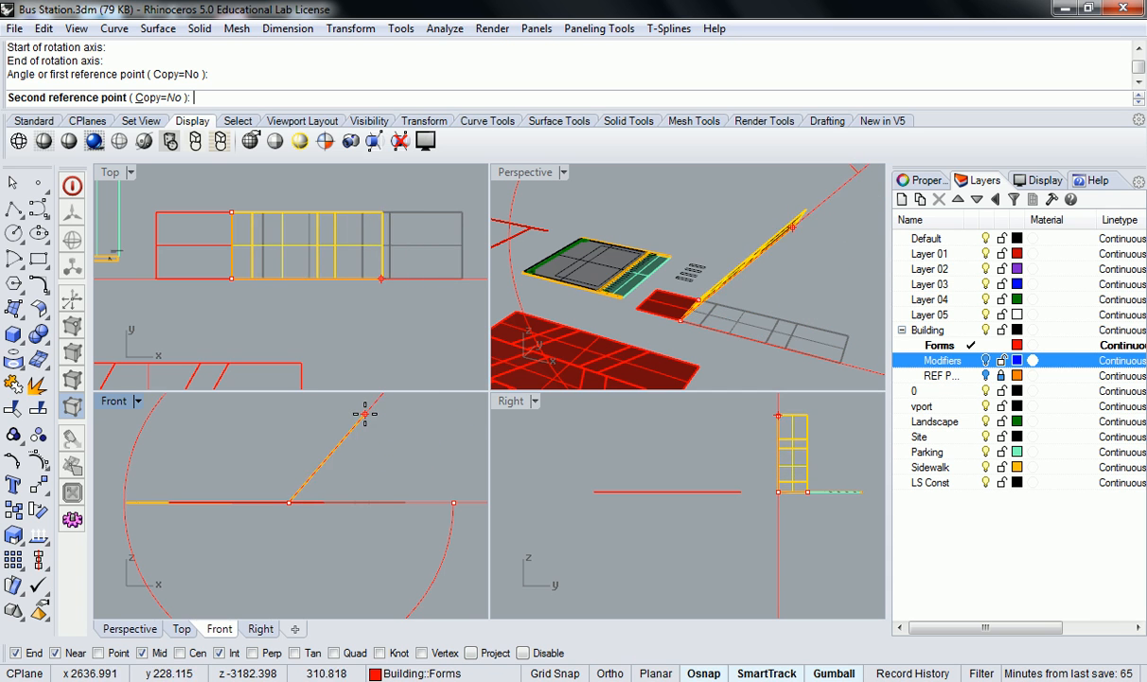
left_click(330, 442)
right_click_drag(330, 448, 389, 495)
right_click_drag(416, 322, 418, 334)
left_click(385, 327)
Step: Rotate the strip's three outermost surfaces by 237.834° with Rotate3D about their lower edge, folding them back horizontally over the base surface
right_click_drag(663, 303, 760, 224)
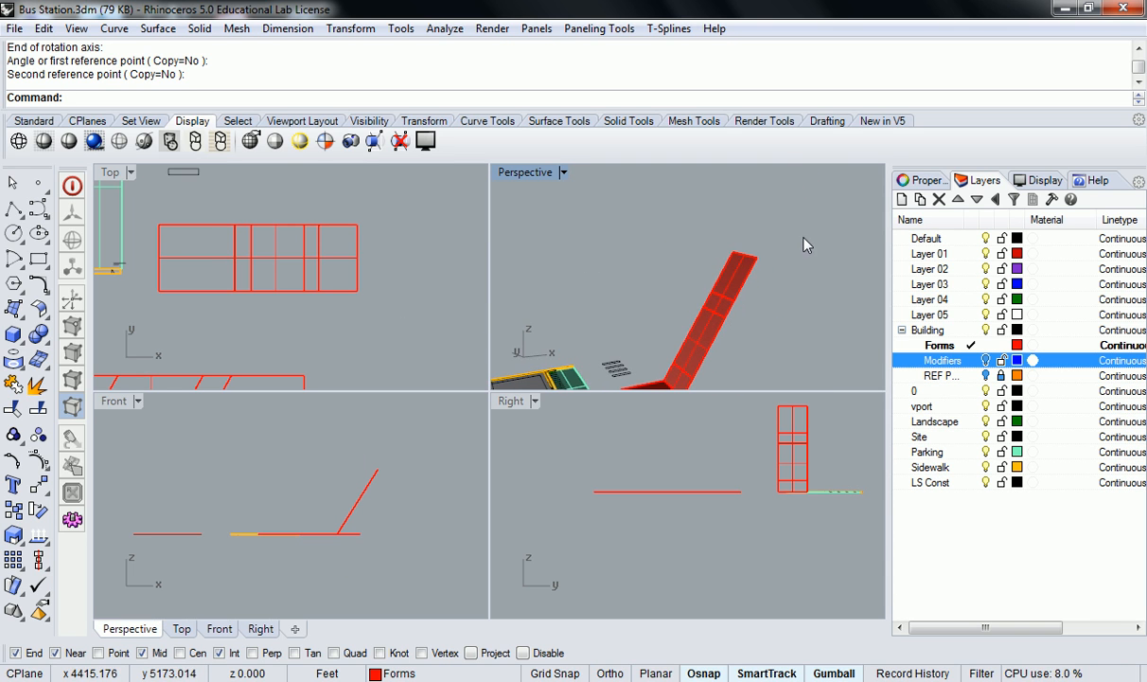
left_click_drag(762, 219, 655, 331)
right_click_drag(615, 360, 625, 247)
right_click_drag(375, 439, 395, 463)
right_click_drag(349, 373, 393, 346)
right_click_drag(520, 268, 768, 277)
type("Rotate3D")
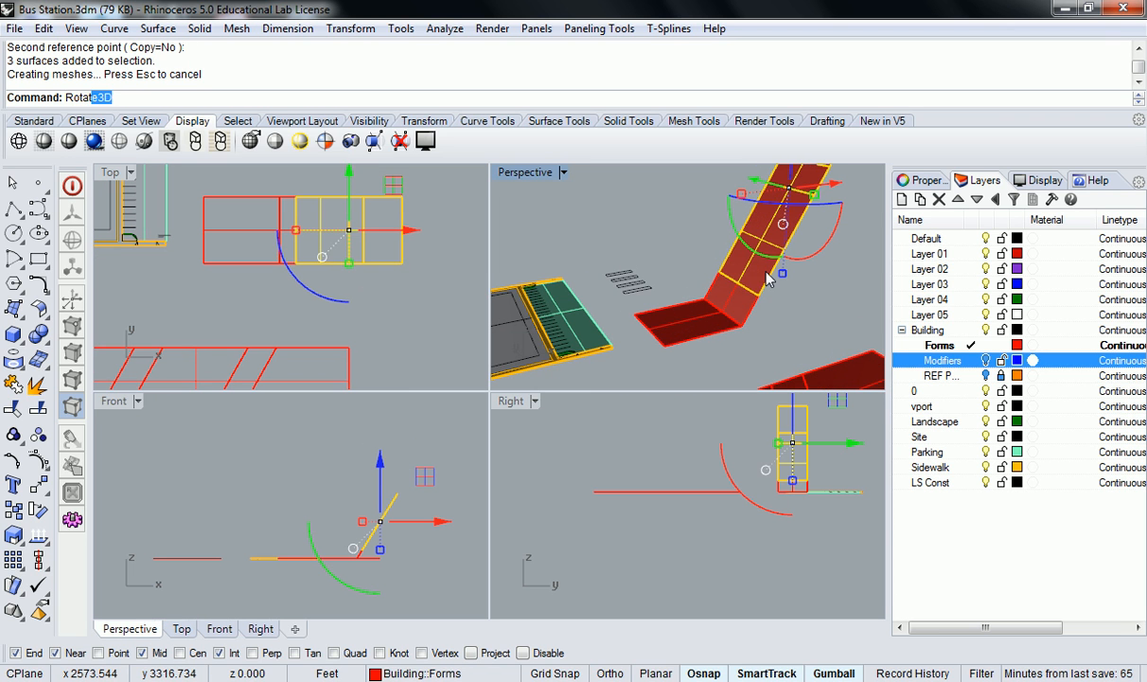
key("Return")
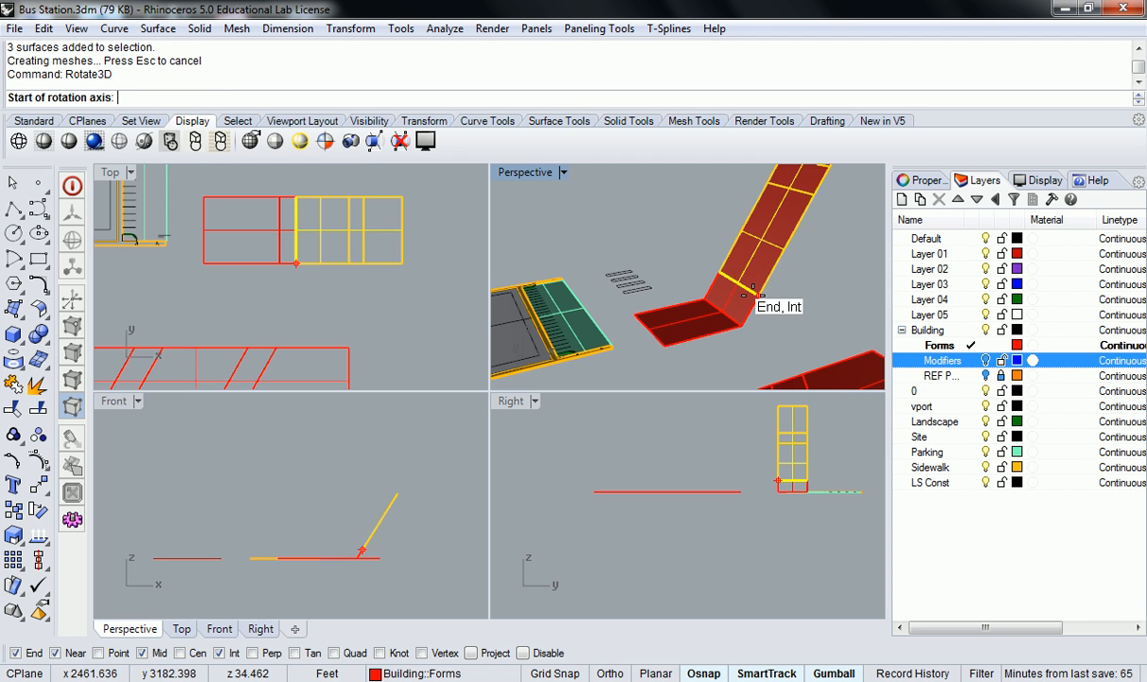
left_click(743, 288)
left_click(712, 269)
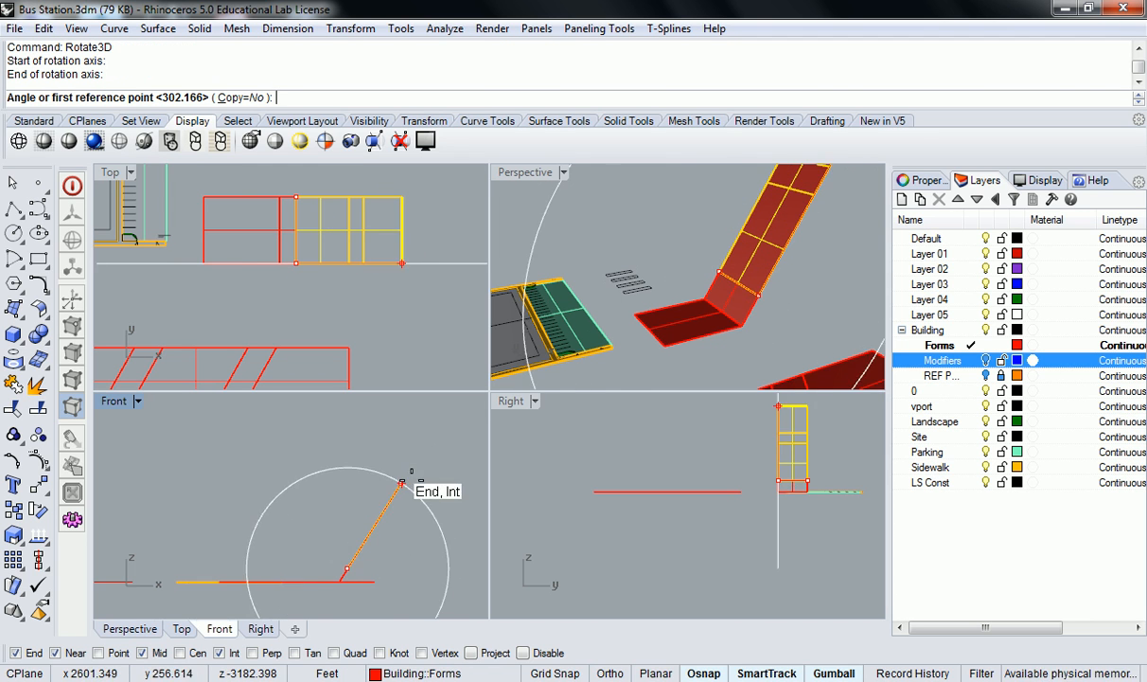
left_click(399, 482)
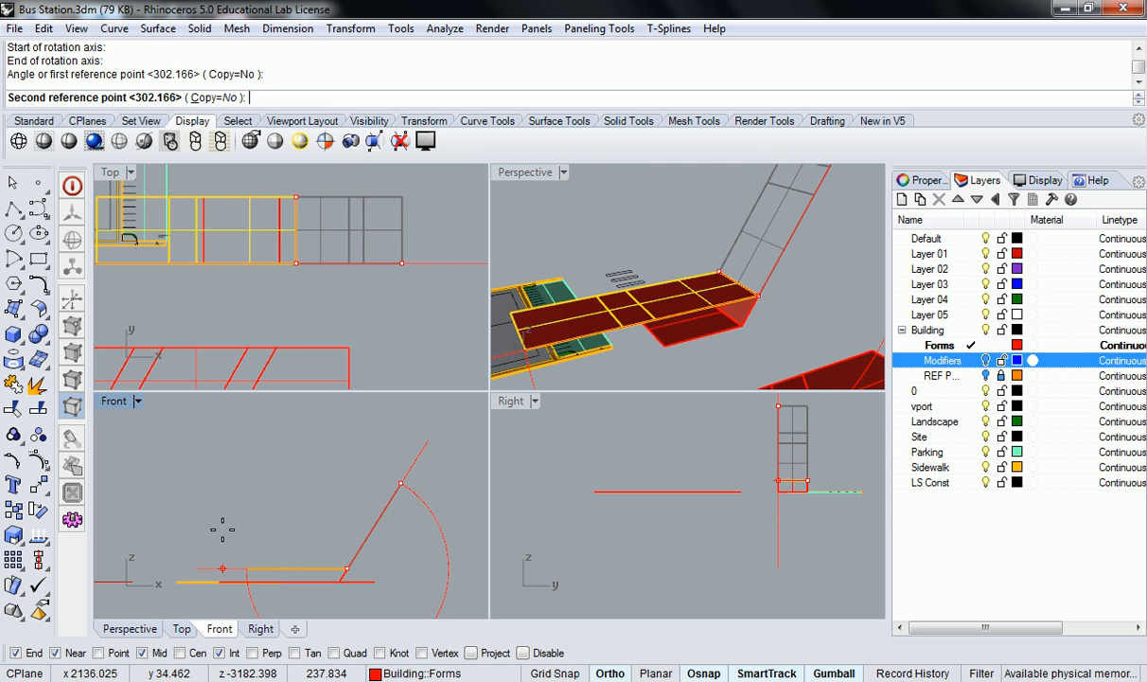
scroll(334, 440, "down", 2)
scroll(328, 553, "up", 4)
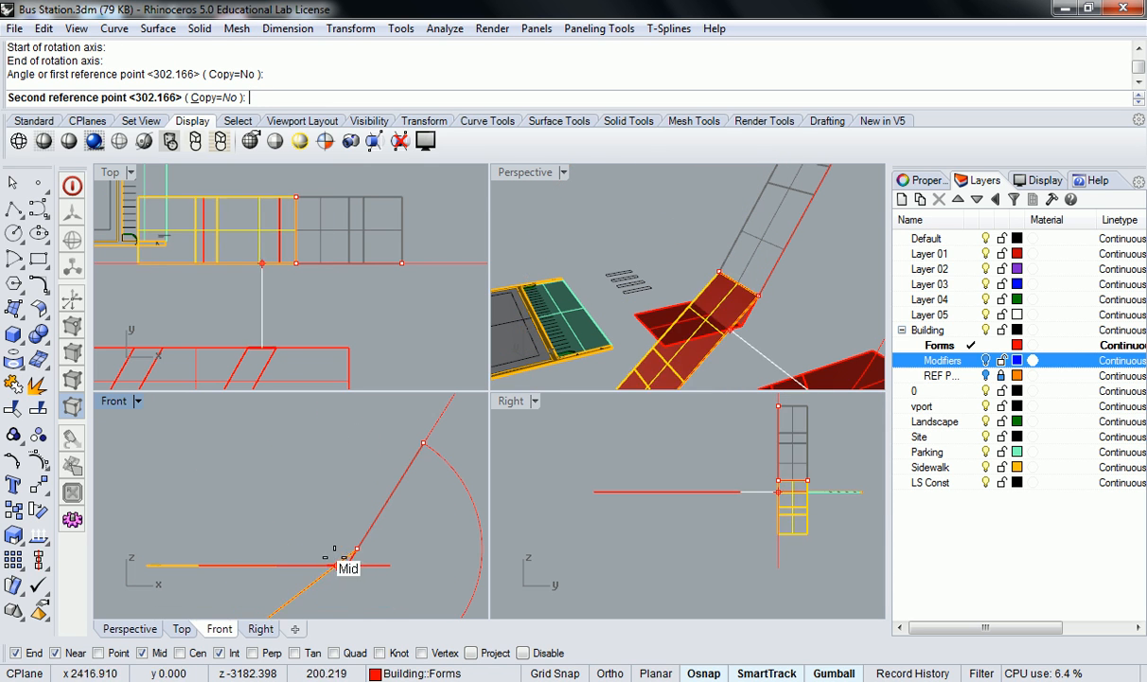
key("shift")
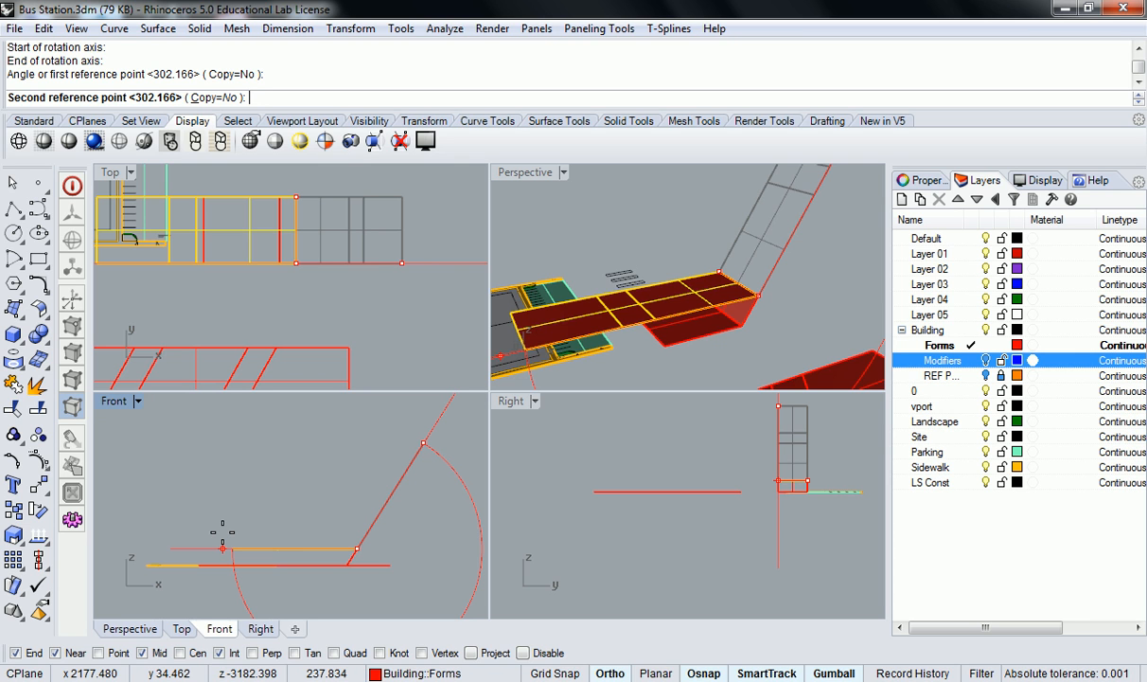
left_click(220, 536)
left_click(728, 355)
Step: Rotate the two end surfaces with Rotate3D about their inner edge so they rise at 45° back over the horizontal surfaces
right_click_drag(728, 355, 694, 303, "shift")
left_click(643, 286)
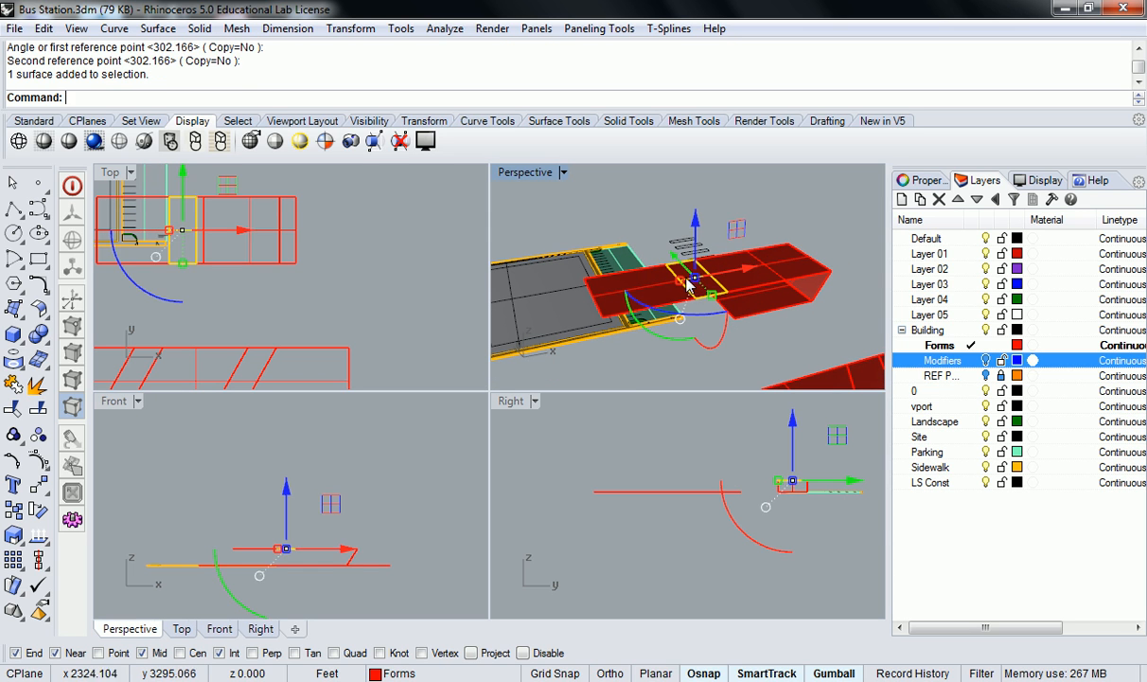
left_click(644, 296)
right_click_drag(377, 503, 397, 476)
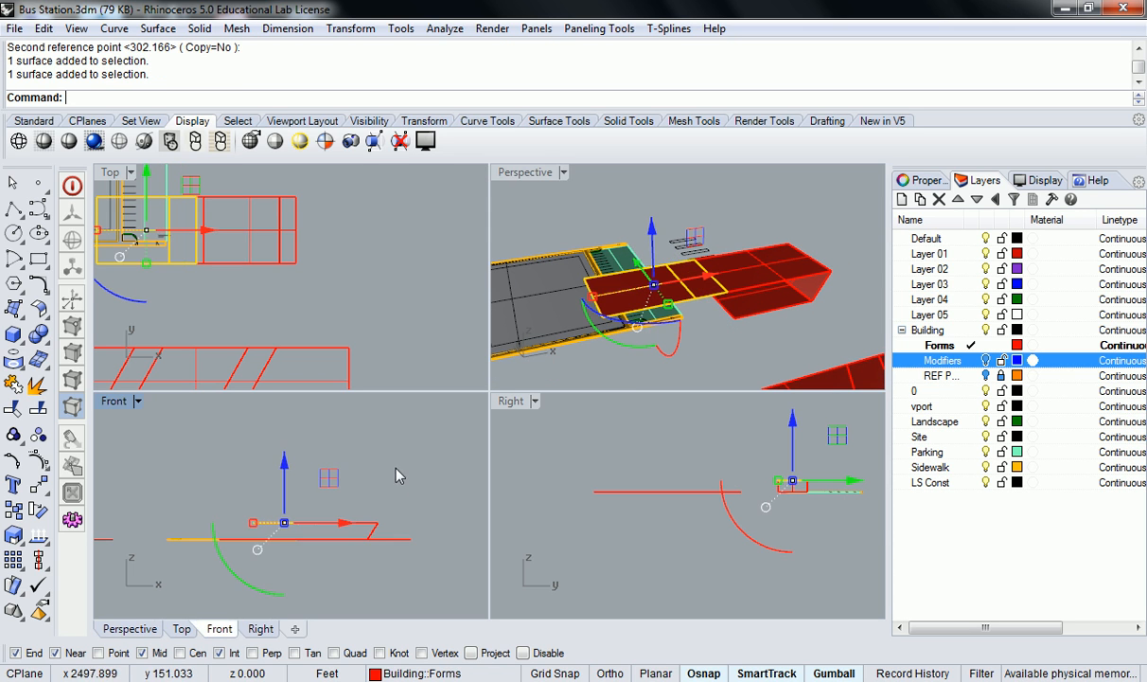
type("Rotate3D")
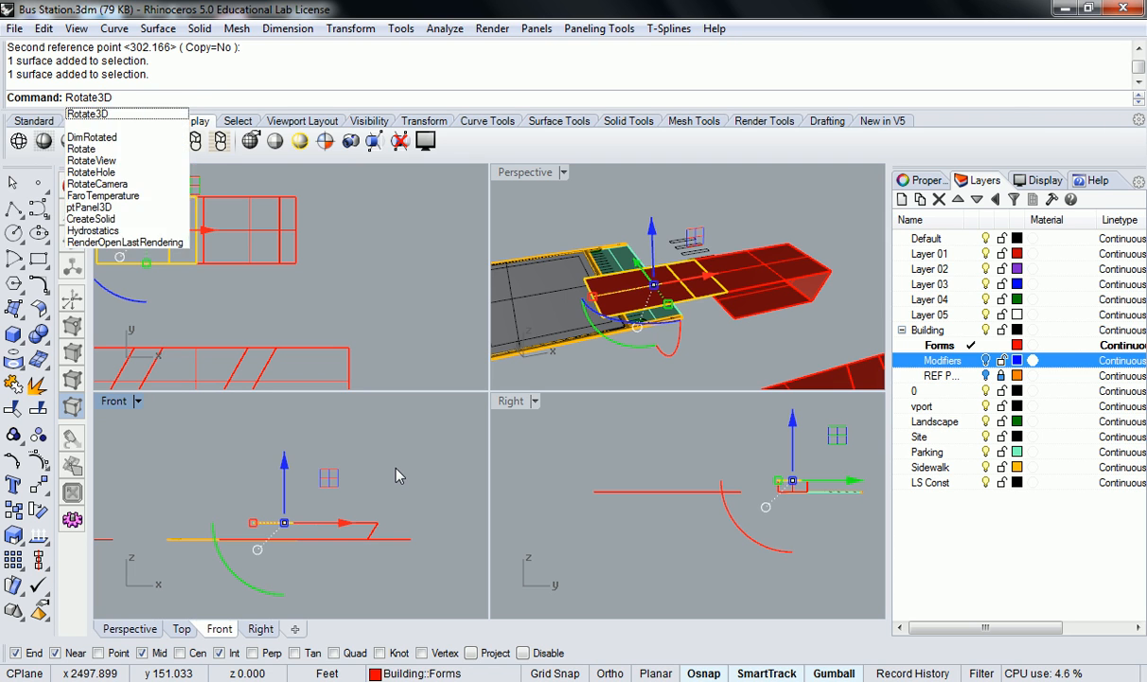
key("Return")
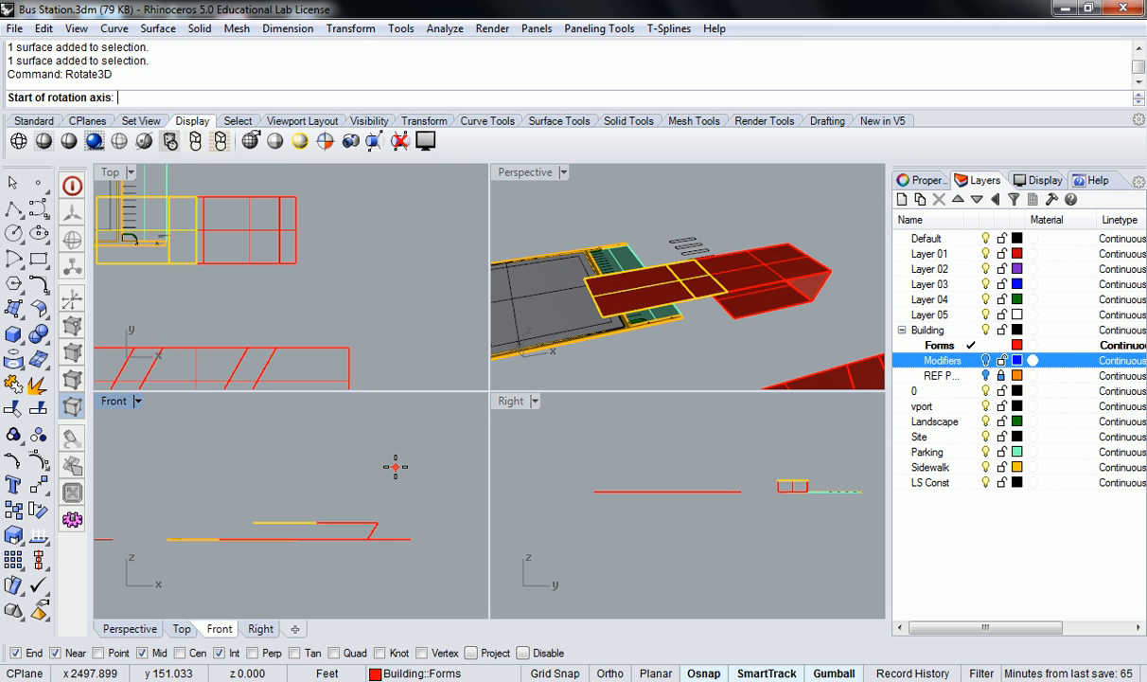
right_click_drag(720, 283, 729, 416)
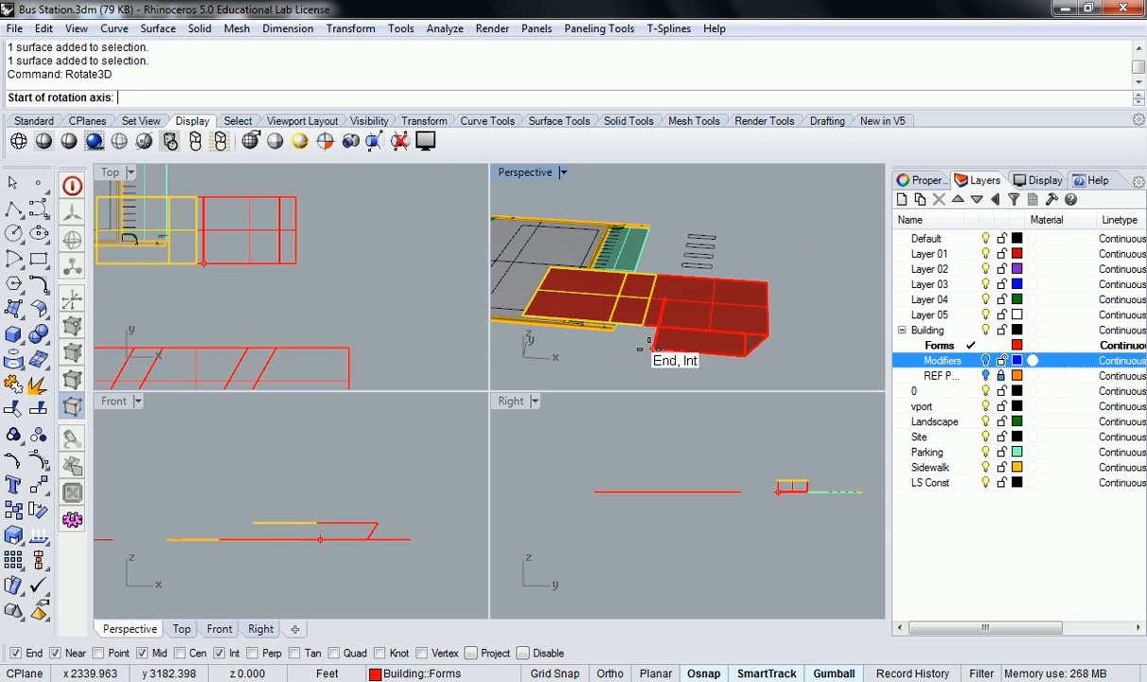
scroll(338, 508, "up", 2)
scroll(338, 508, "up", 2)
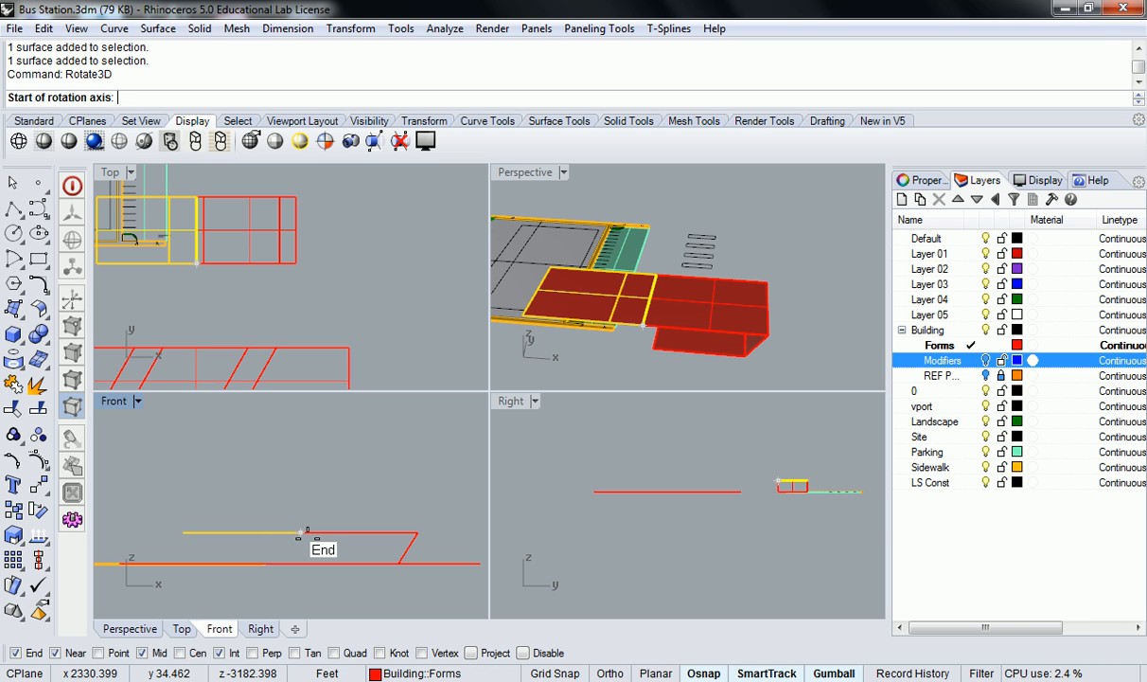
left_click(285, 533)
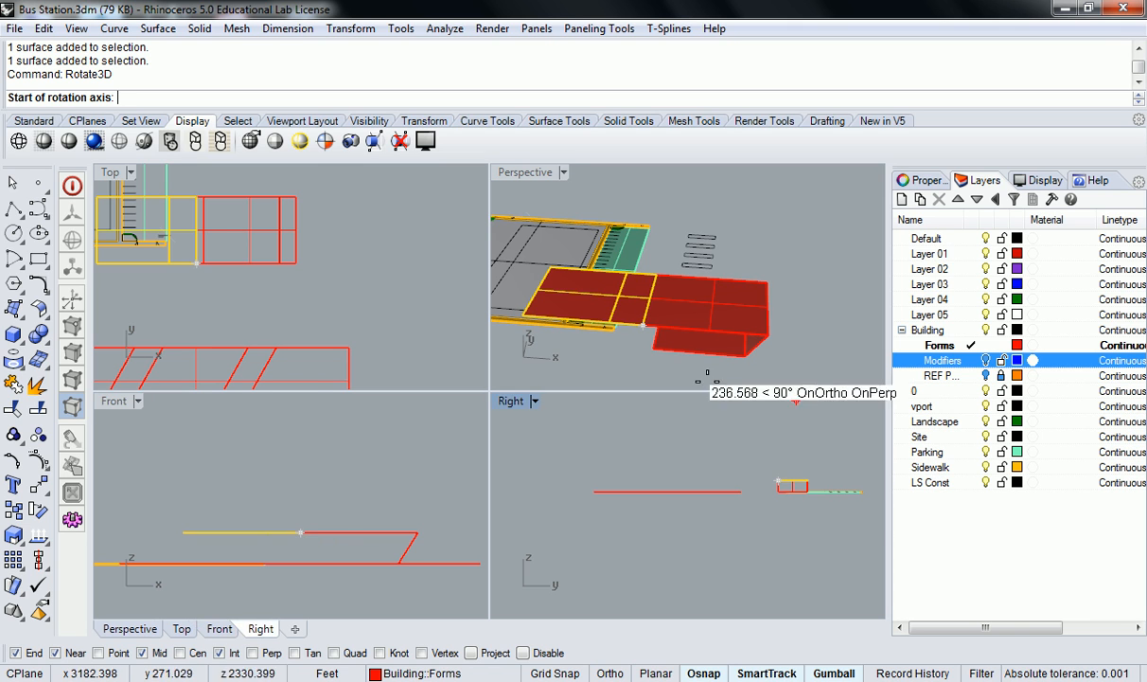
left_click(640, 273)
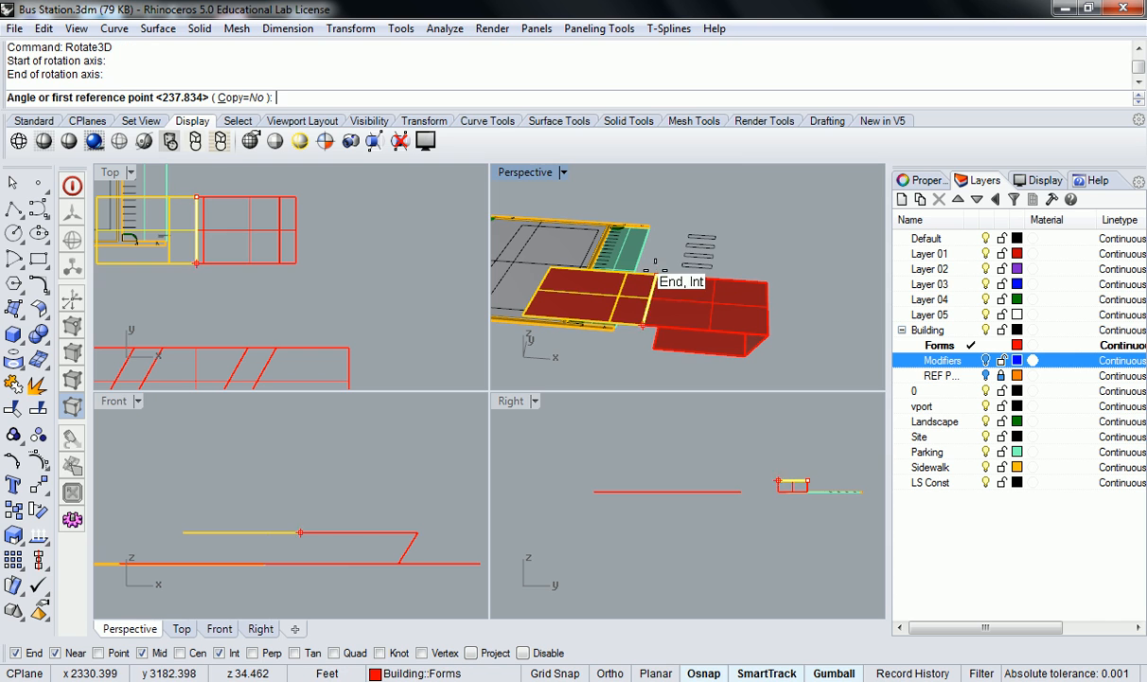
left_click(184, 533)
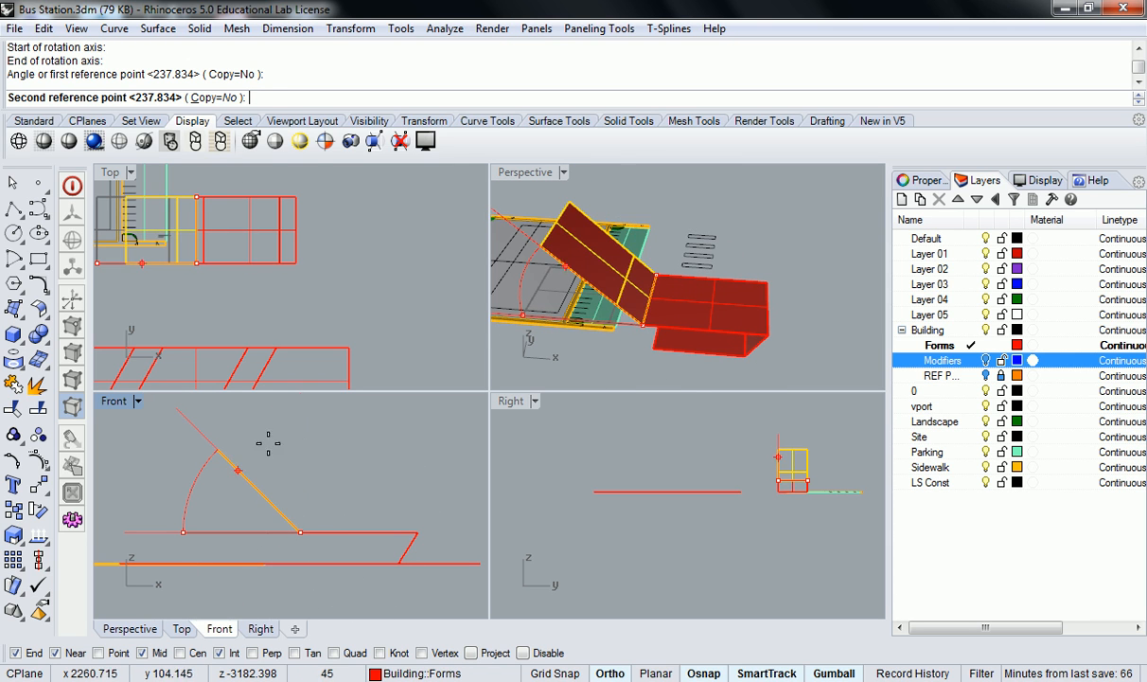
left_click(373, 456)
left_click(593, 338)
Step: Rotate the outermost surface with Rotate3D about its shared edge with the inclined surface until it lies horizontal above the form
left_click(734, 258)
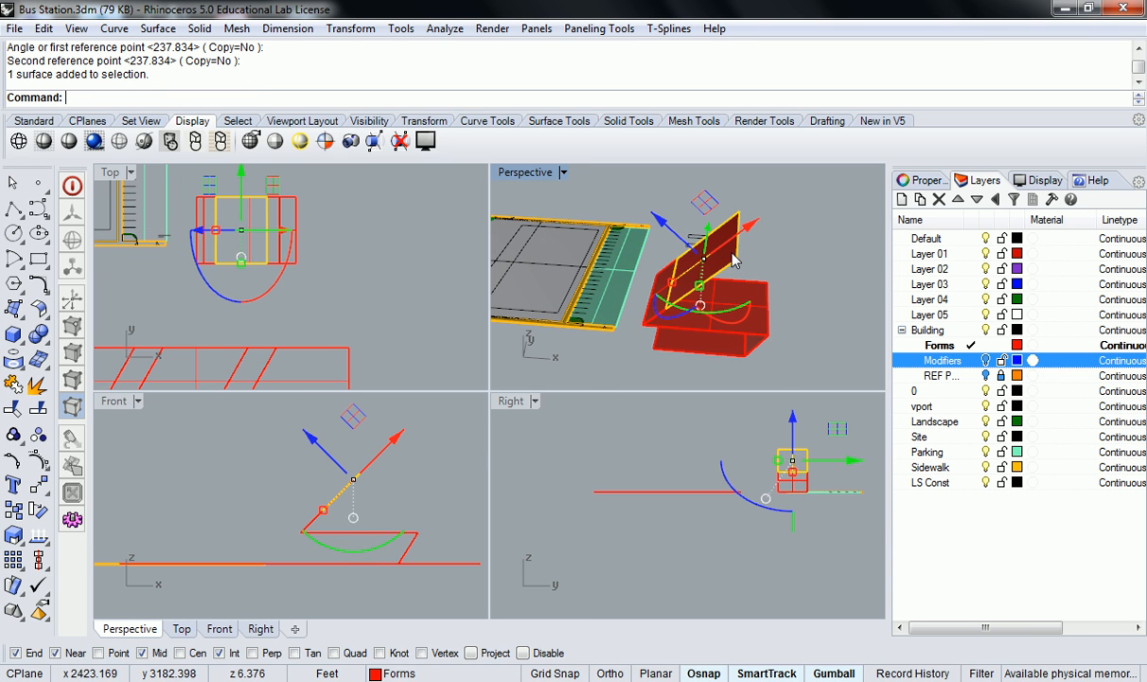
right_click(556, 375)
left_click(667, 309)
left_click(677, 257)
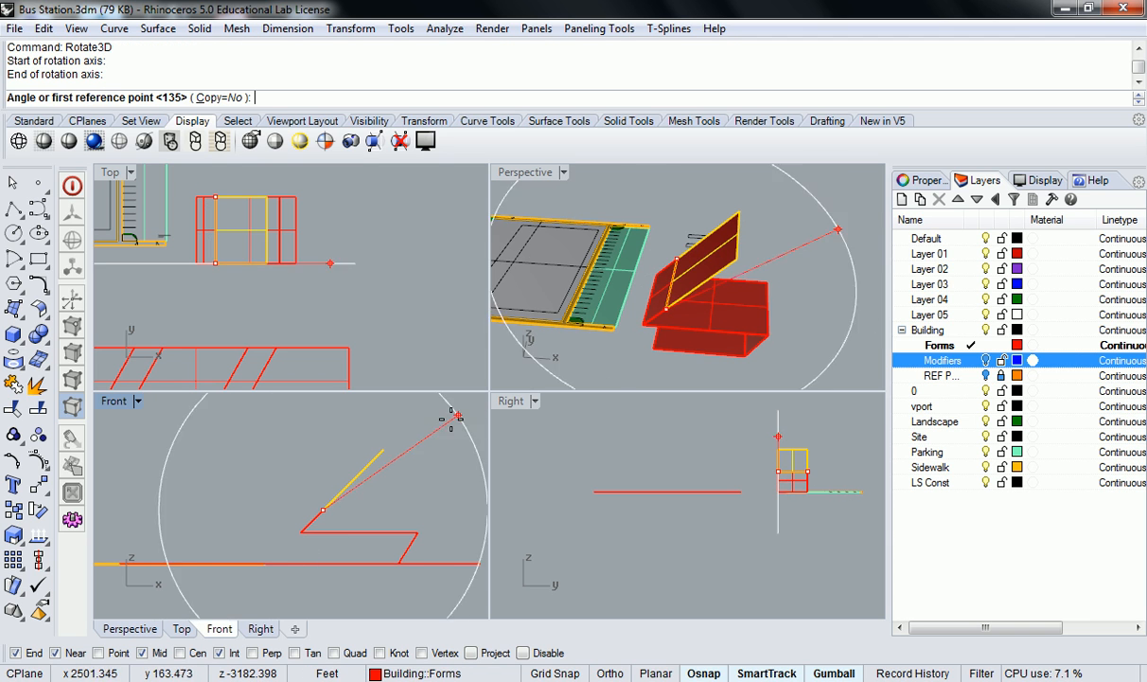
left_click(383, 450)
left_click(454, 510)
right_click_drag(687, 353, 768, 378)
Step: Try to move part of the folded form along Y in the Top view and undo the move
left_click_drag(698, 310, 693, 297)
scroll(692, 295, "down", 6)
scroll(346, 248, "down", 2)
right_click_drag(352, 253, 379, 355)
scroll(360, 287, "down", 5)
left_click_drag(342, 250, 343, 151)
left_click(371, 314)
key("ctrl+z")
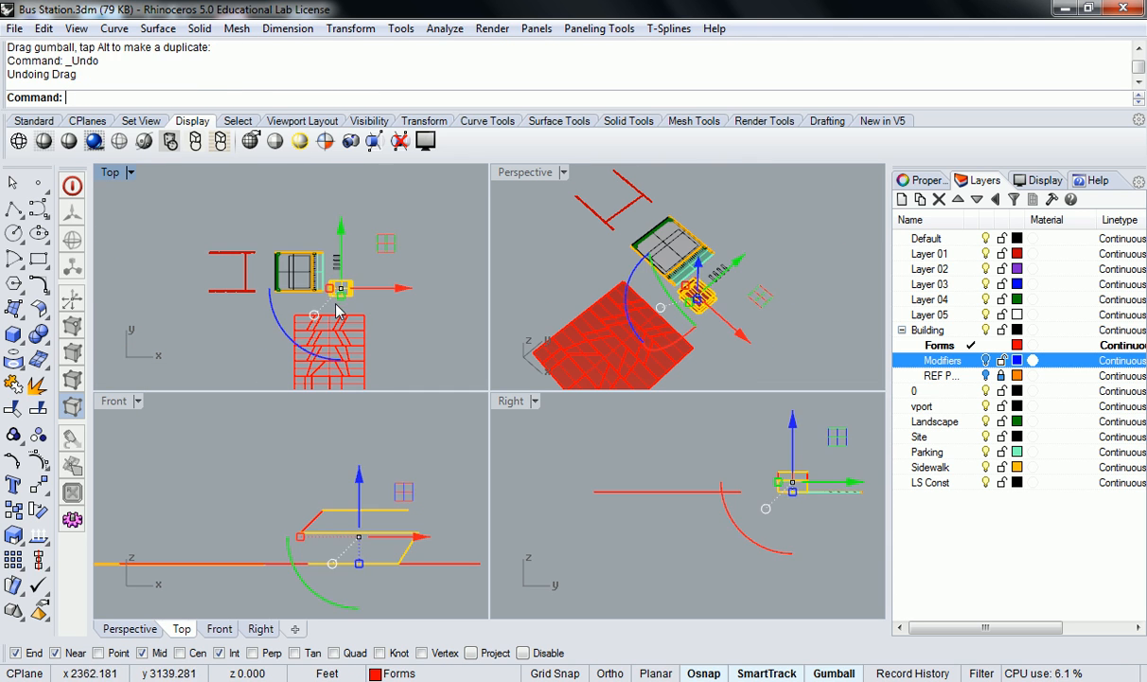
Step: Move all five surfaces of the folded form together along Y to a clear area beyond the site plan
scroll(345, 301, "up", 4)
left_click_drag(437, 323, 323, 184)
scroll(293, 213, "down", 3)
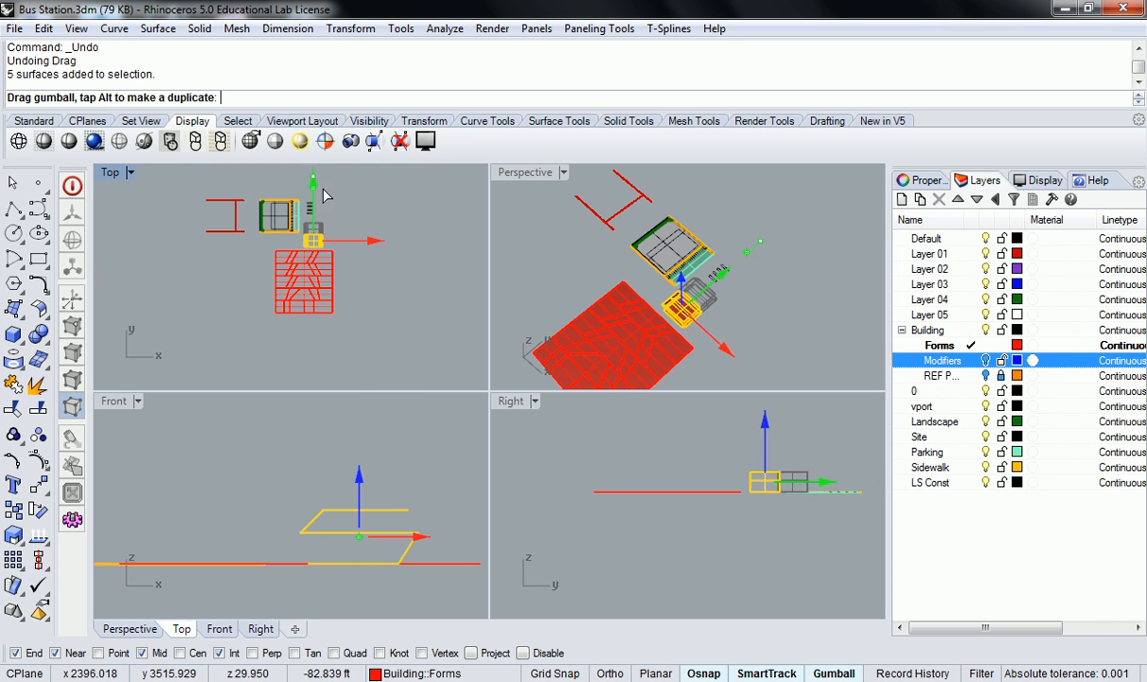
right_click_drag(336, 182, 354, 268)
left_click_drag(331, 260, 331, 209)
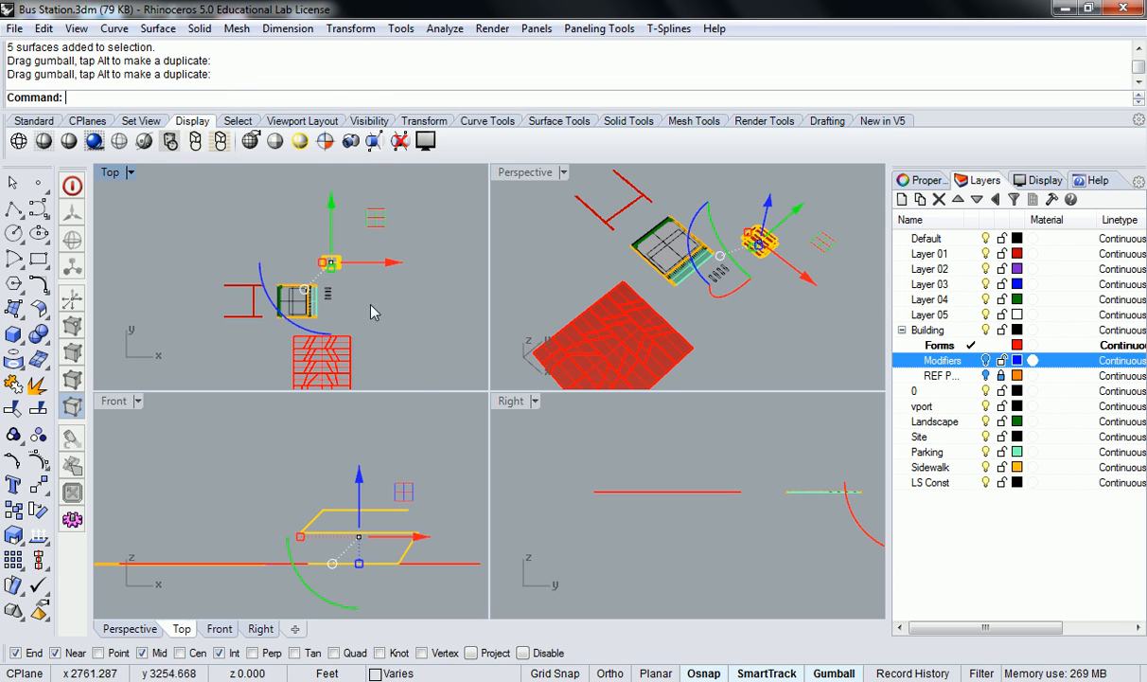
left_click(359, 305)
Step: Separate the top strip of five surfaces from the flat pattern by moving it along positive X and positive Y in the Top view
scroll(336, 356, "up", 5)
left_click_drag(159, 280, 454, 350)
right_click_drag(399, 254, 371, 261)
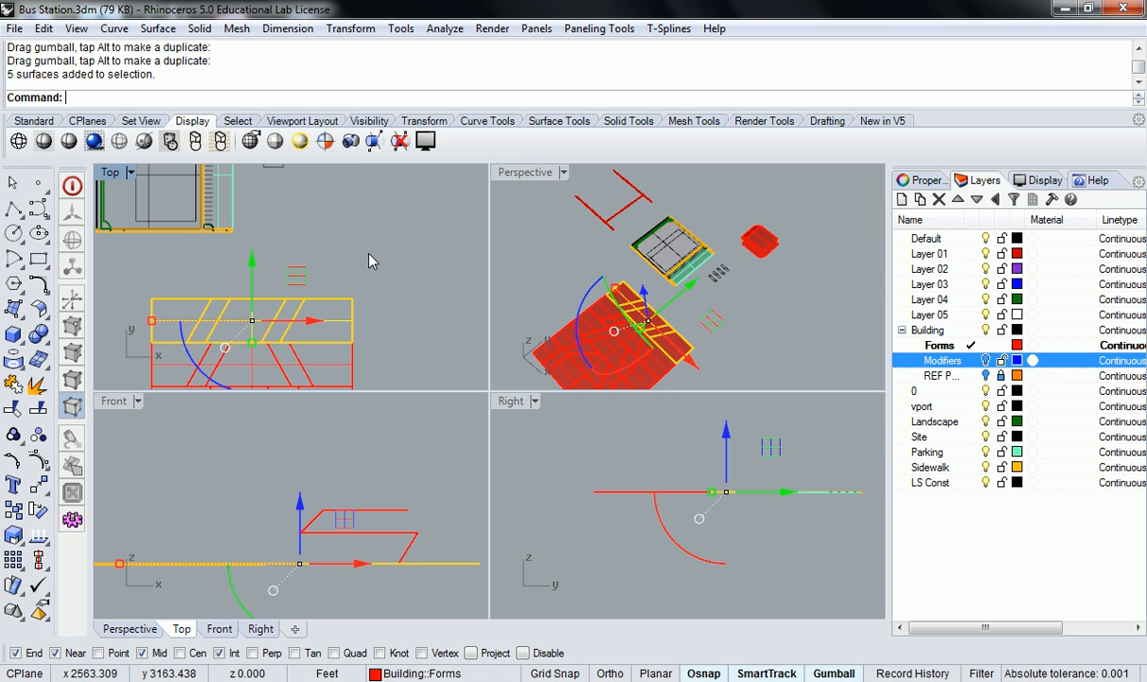
scroll(351, 288, "down", 2)
left_click_drag(325, 314, 440, 315)
left_click_drag(380, 268, 384, 206)
left_click(418, 310)
right_click_drag(688, 354, 673, 327)
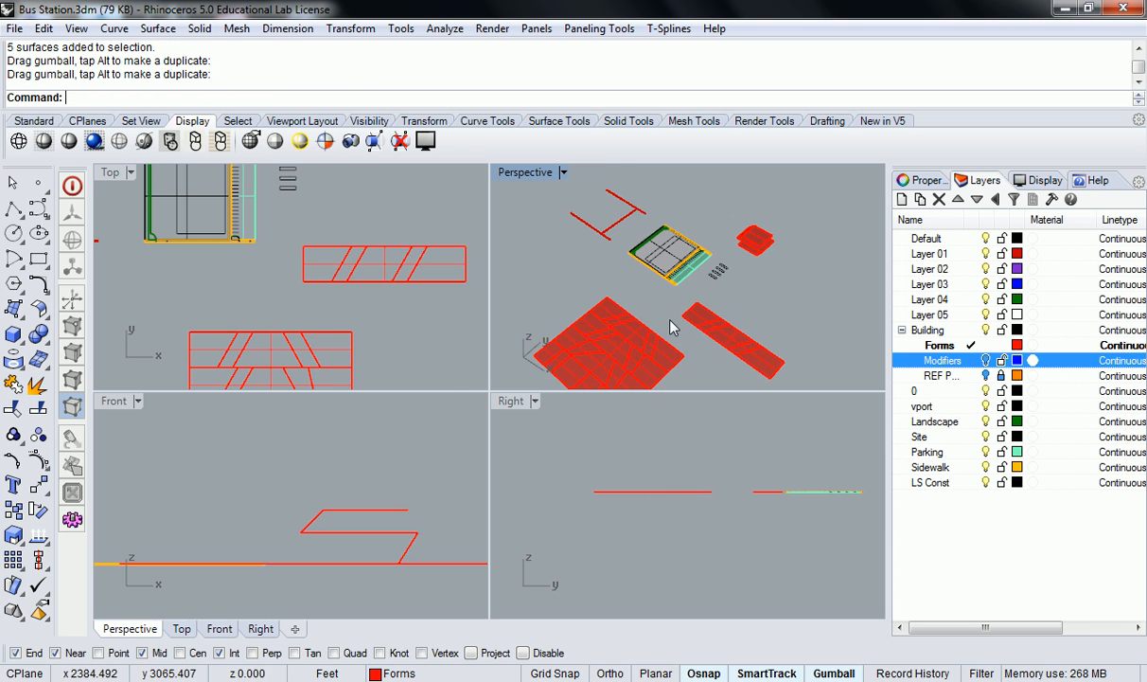
right_click_drag(680, 286, 703, 309)
scroll(820, 323, "up", 7)
scroll(703, 310, "up", 2)
scroll(703, 316, "up", 2)
type("Rotate")
key("Return")
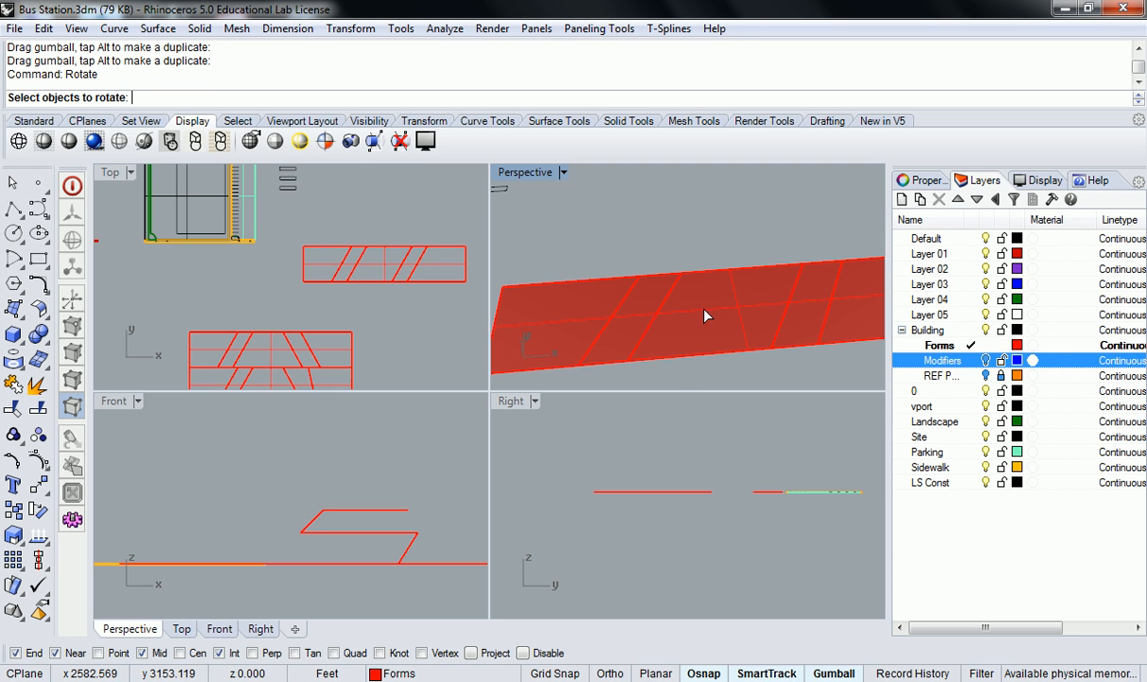
scroll(705, 246, "down", 5)
left_click_drag(850, 212, 679, 303)
key("Return")
left_click(643, 301)
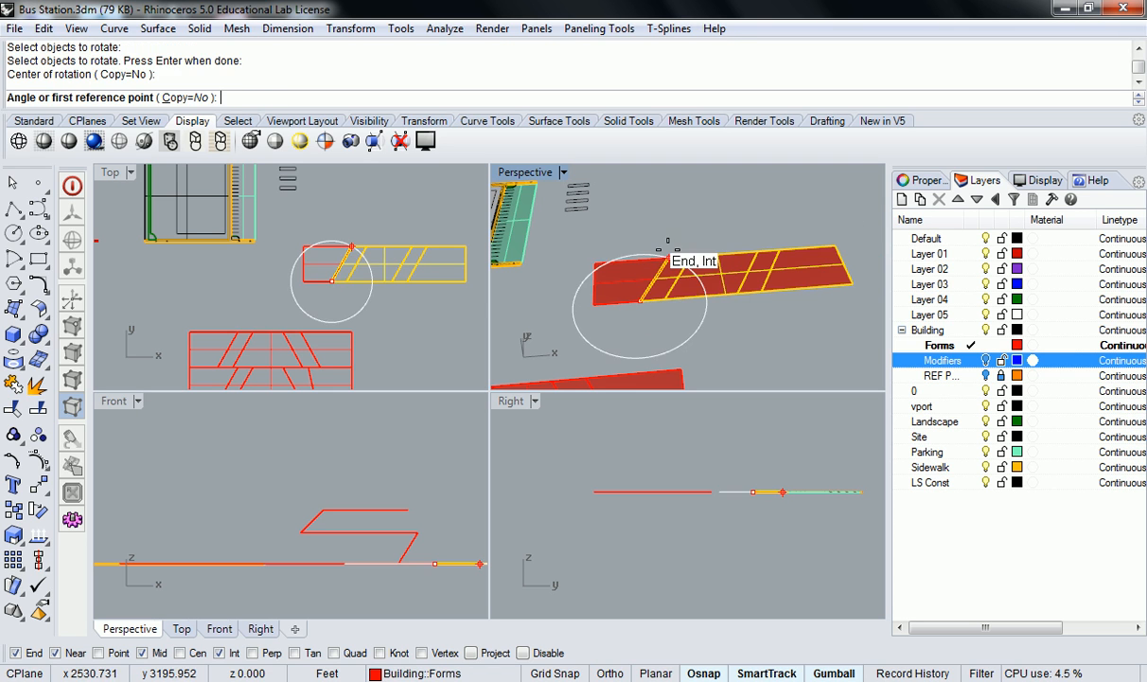
left_click(667, 244)
left_click(700, 275)
key("Return")
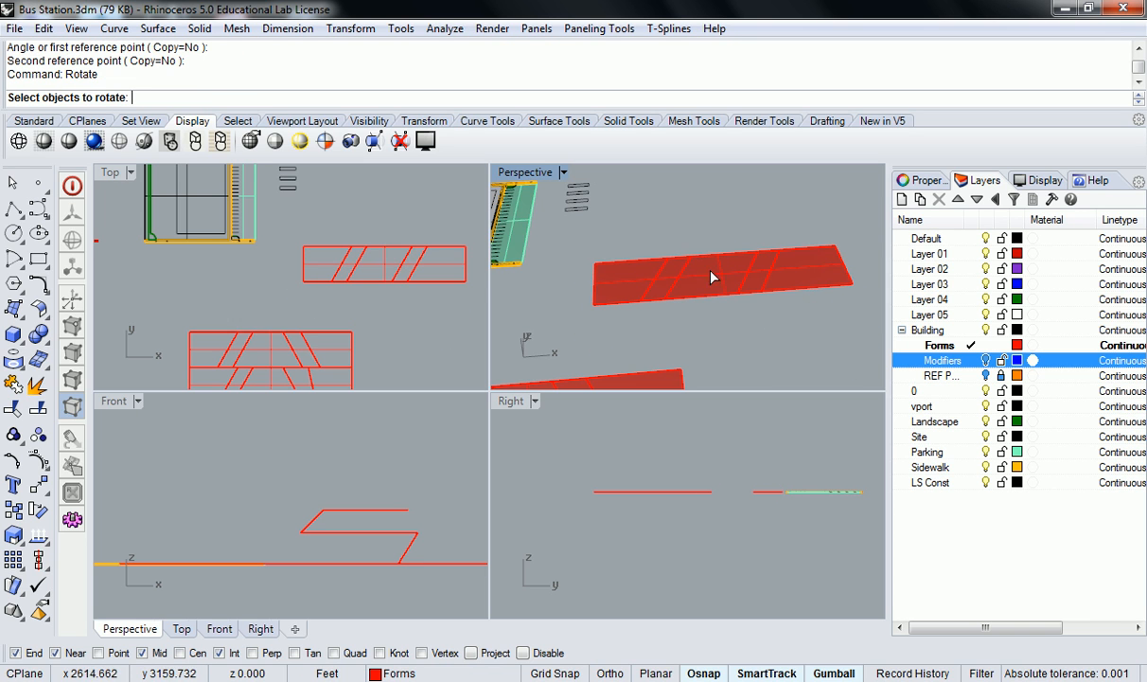
left_click_drag(684, 308, 682, 306)
key("Return")
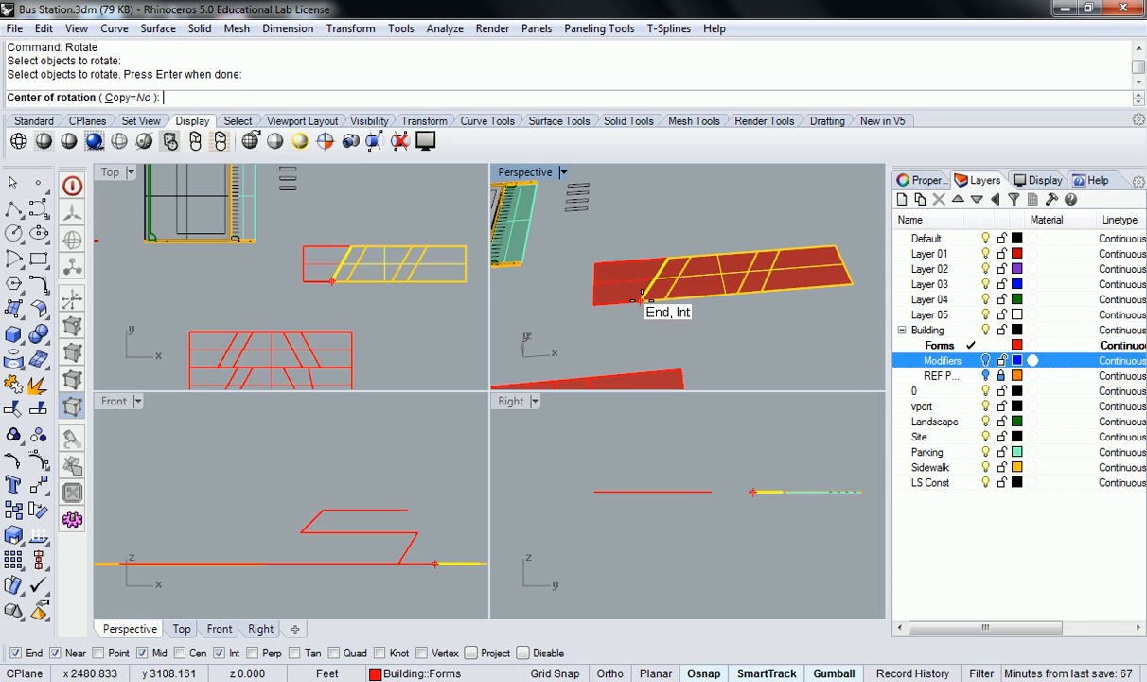
key("Escape")
type("Rotat")
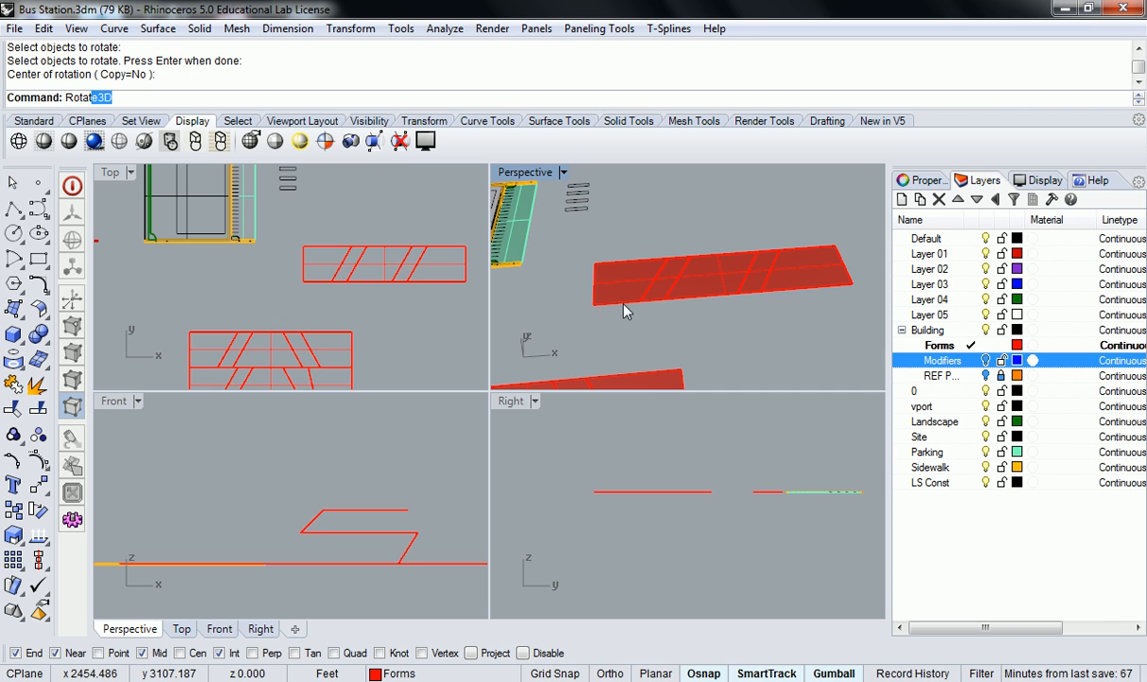
type("e")
key("Return")
key("Escape")
Step: Rotate the separated strip's four outer surfaces with Rotate3D about their diagonal edge with the first surface, tilting them about 49° upward
type("Rotate3D")
key("Return")
left_click_drag(727, 296, 642, 295)
key("Return")
left_click(640, 299)
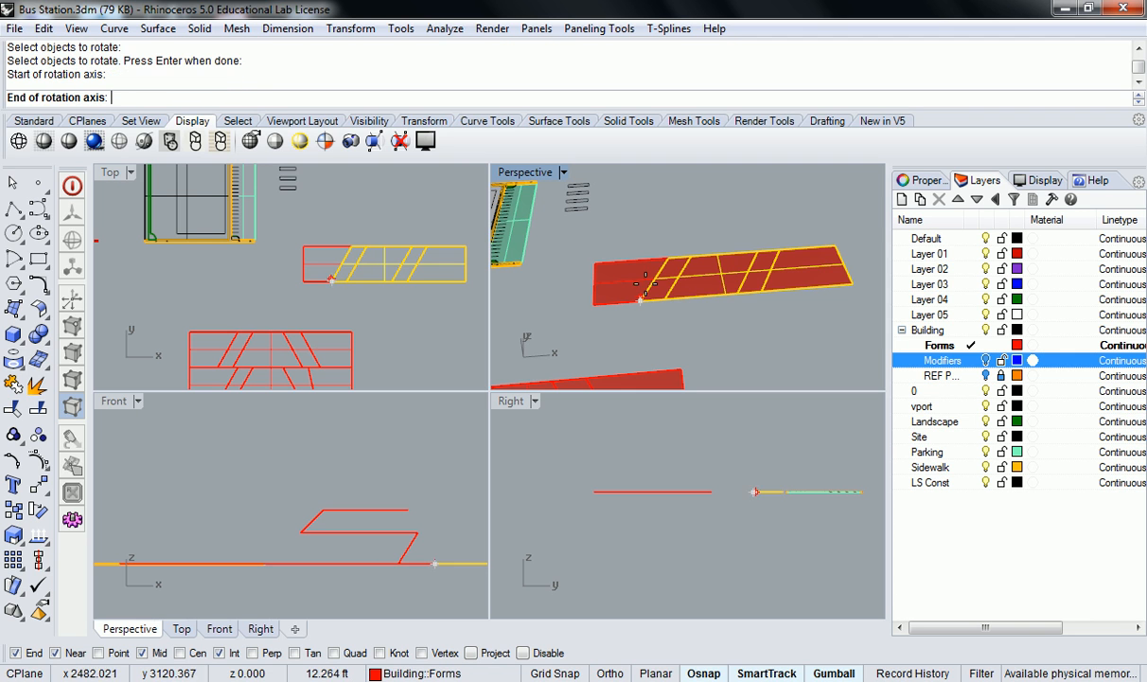
left_click(668, 258)
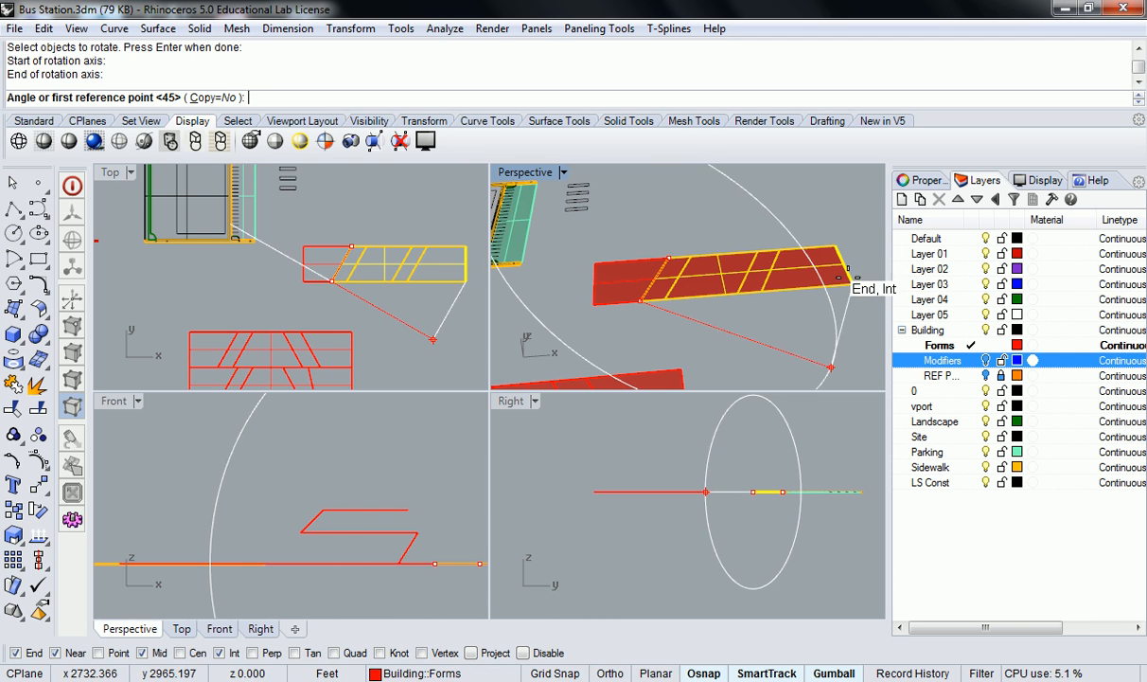
right_click_drag(856, 277, 828, 256, "shift")
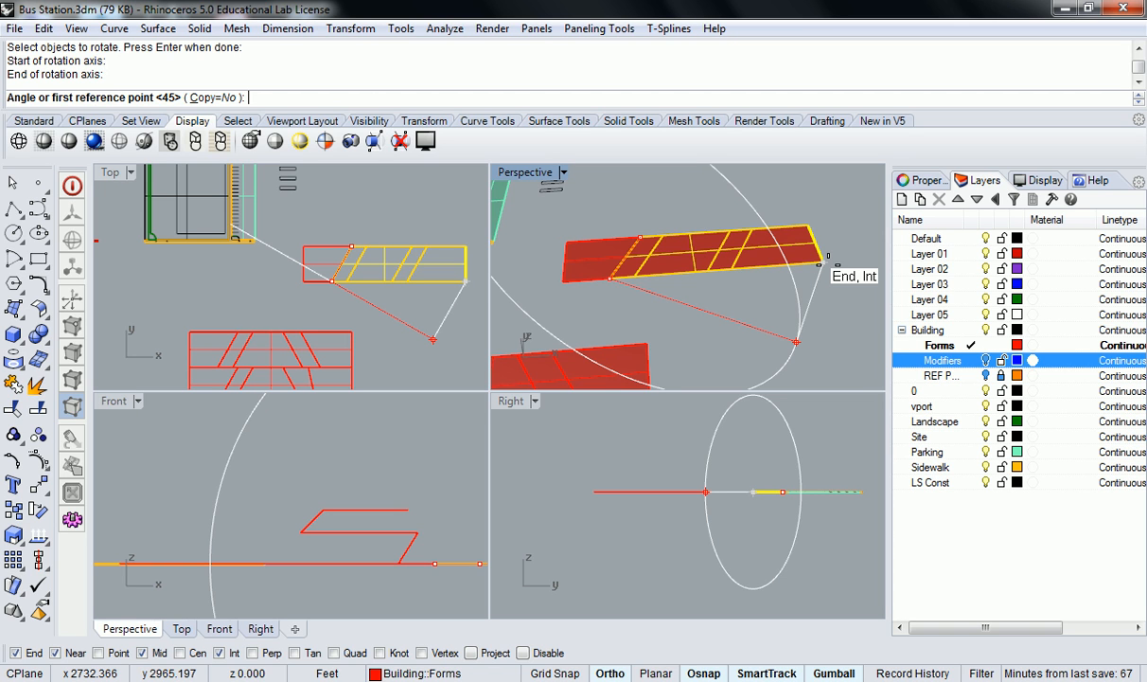
left_click(827, 255)
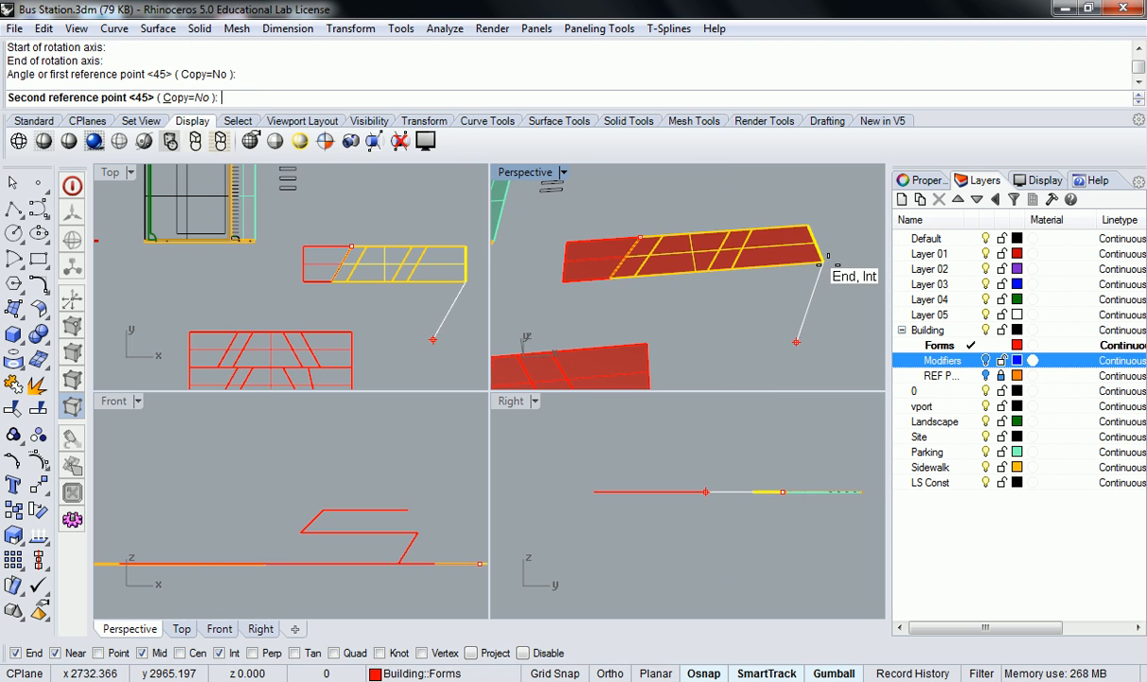
scroll(827, 257, "down", 3)
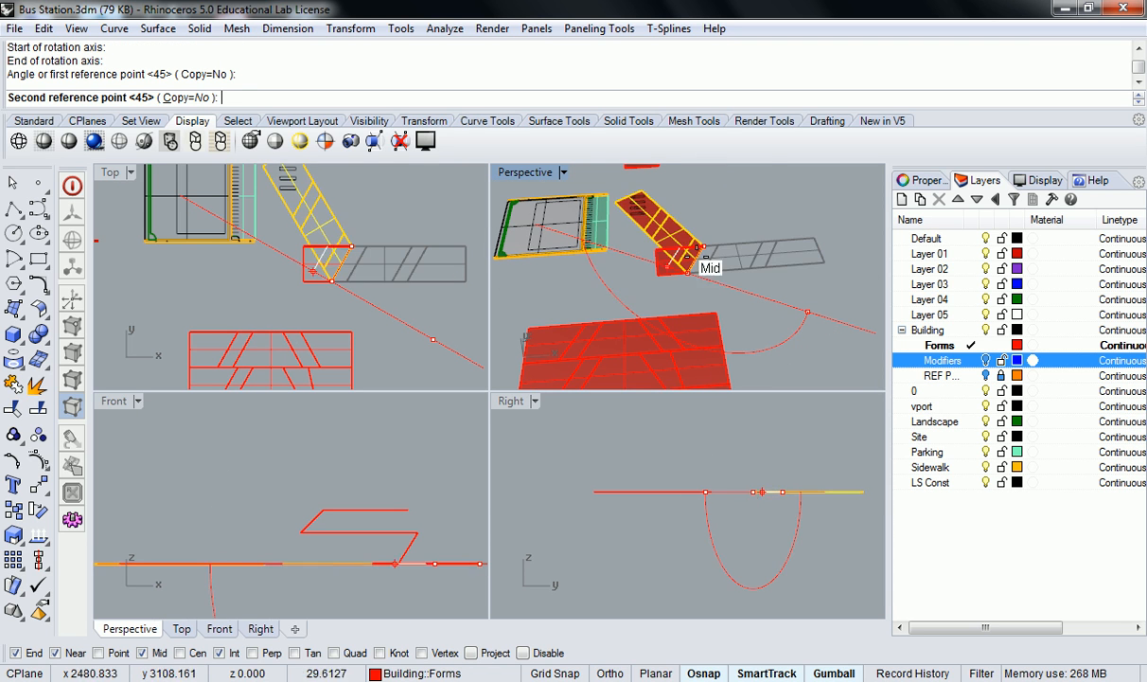
right_click_drag(848, 221, 773, 266)
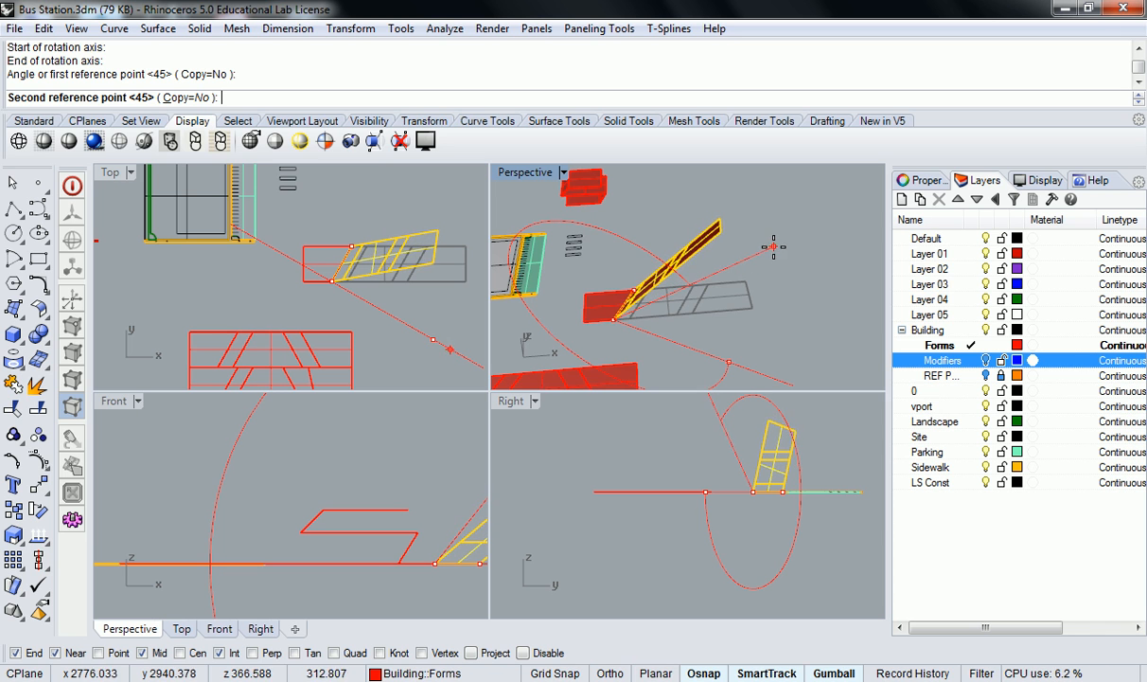
left_click(760, 248)
right_click_drag(760, 248, 745, 322)
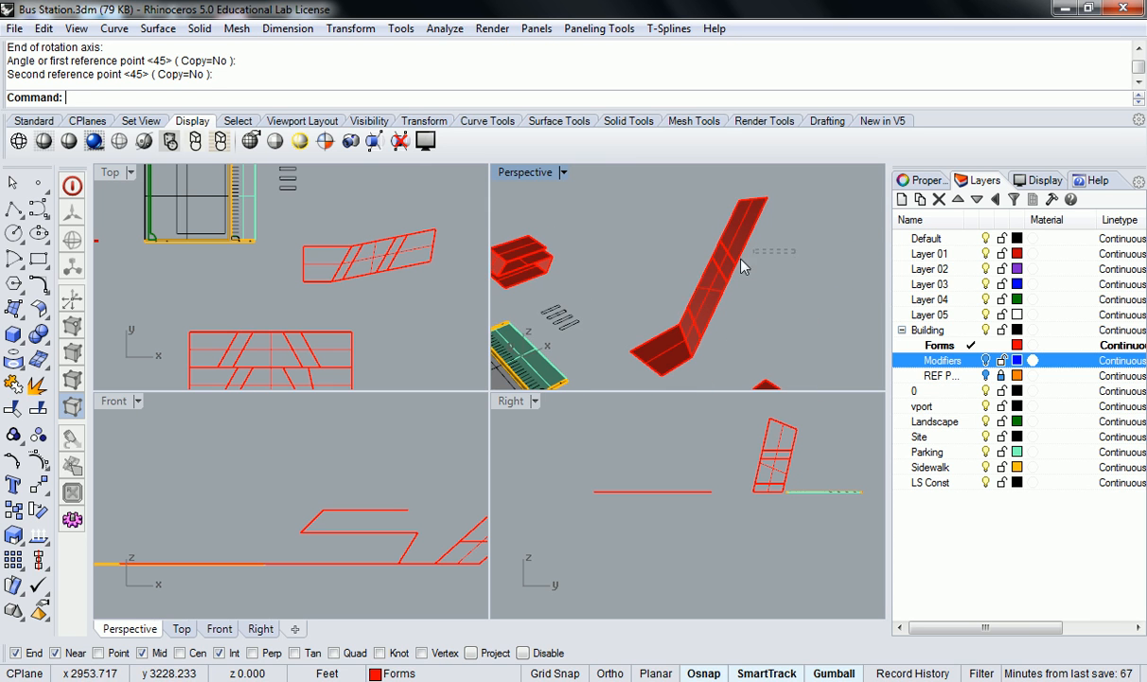
Step: Rotate the strip's three outermost surfaces by 229.405° with Rotate3D about their lower diagonal edge, folding them back horizontally
left_click(692, 280)
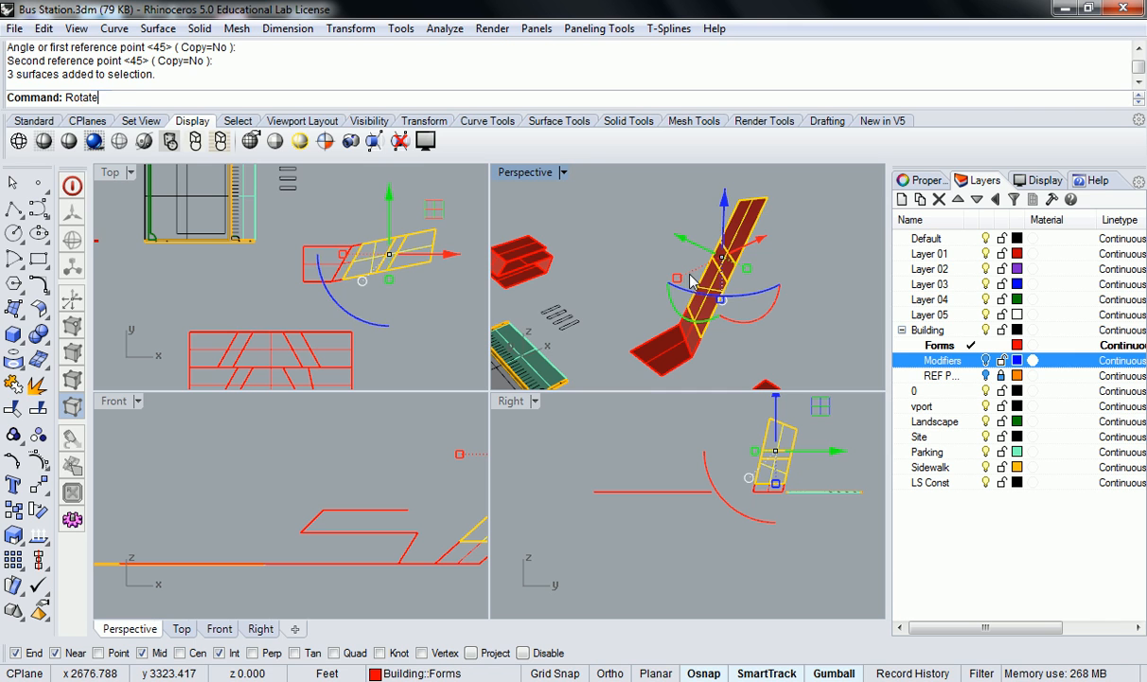
type("Rotat")
key("Return")
left_click(708, 331)
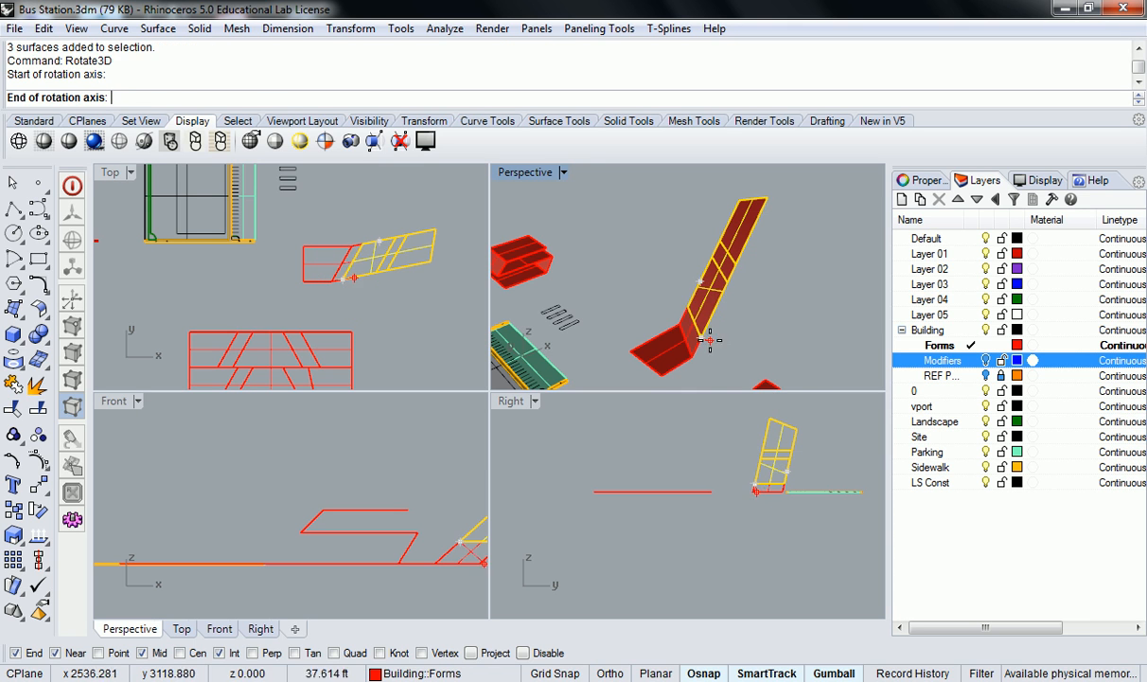
left_click(689, 309)
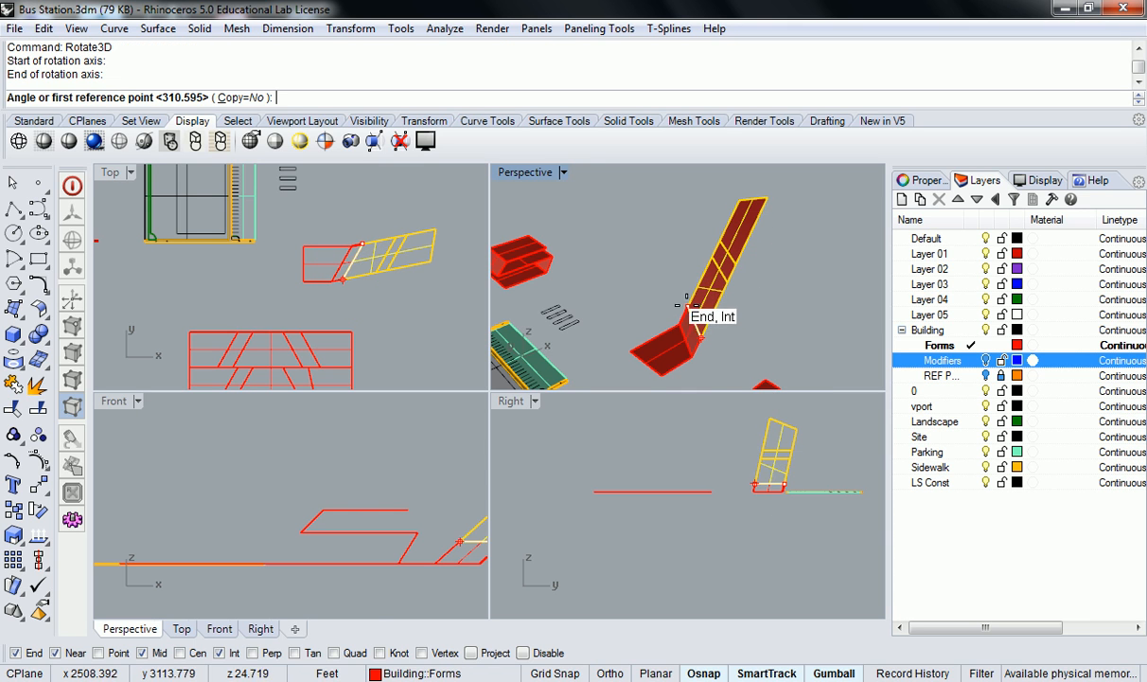
left_click(770, 195)
scroll(457, 466, "down", 4)
right_click_drag(448, 458, 413, 528)
right_click_drag(296, 474, 211, 441)
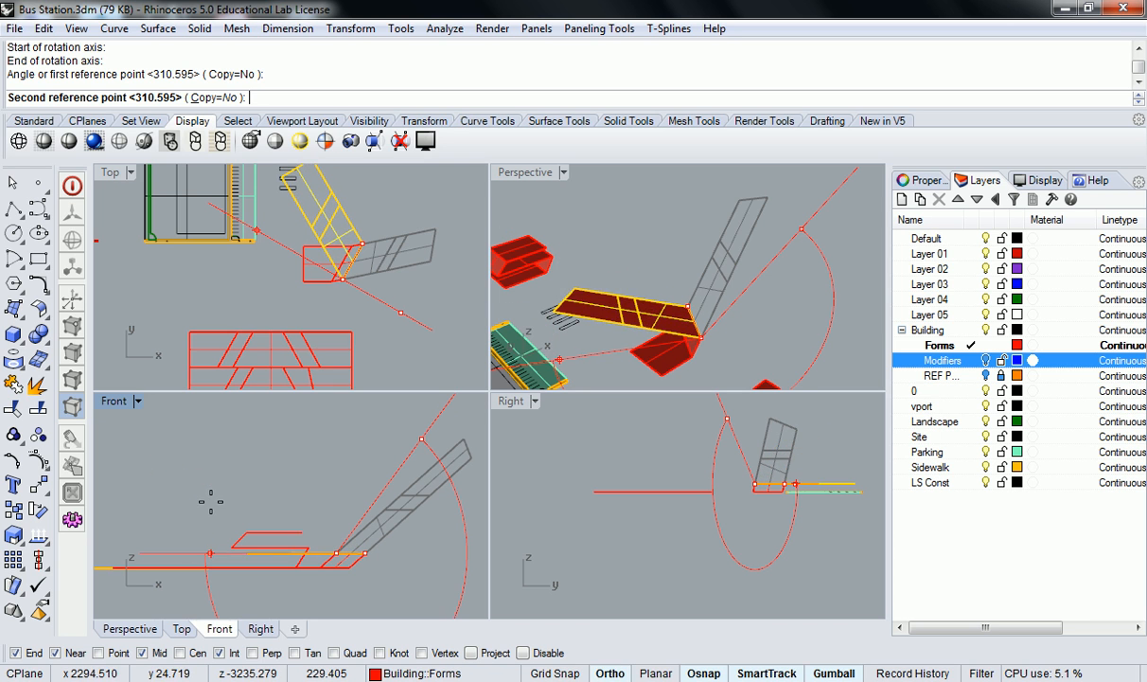
key("shift")
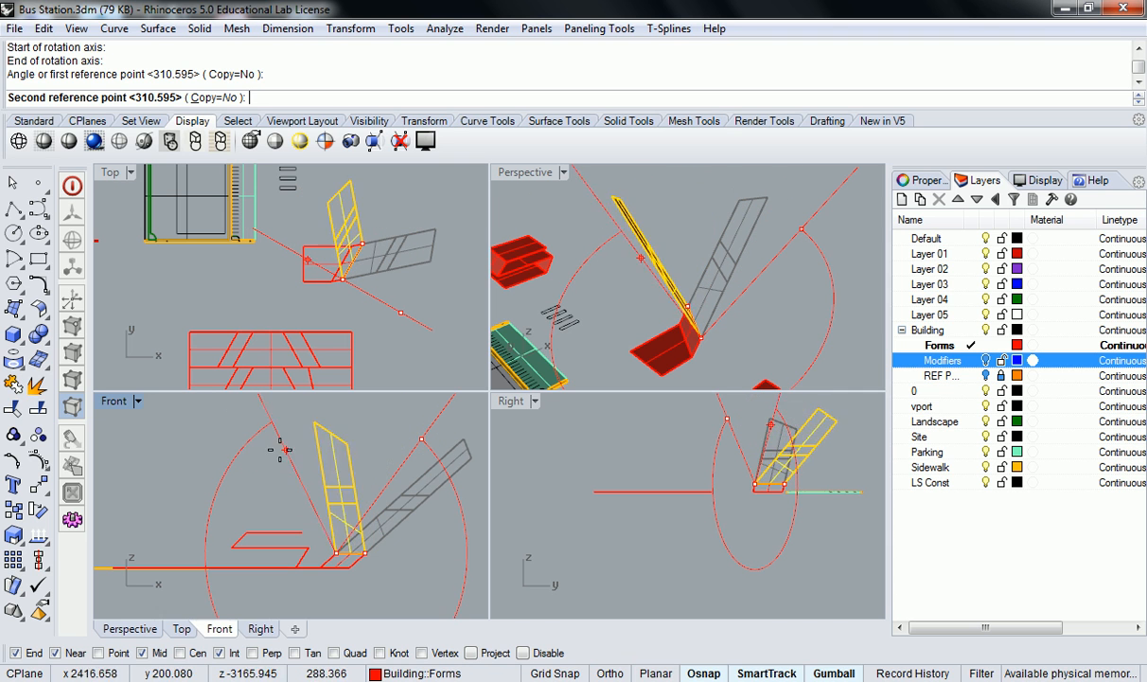
key("F8")
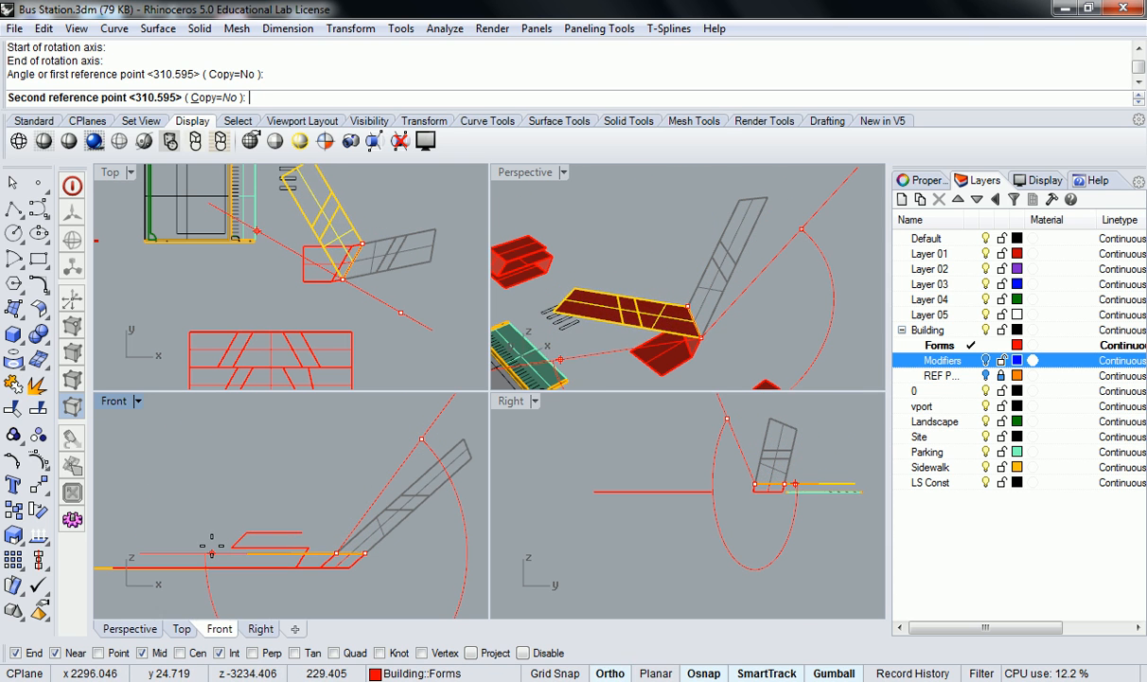
left_click(211, 546, "shift")
right_click_drag(663, 345, 789, 326)
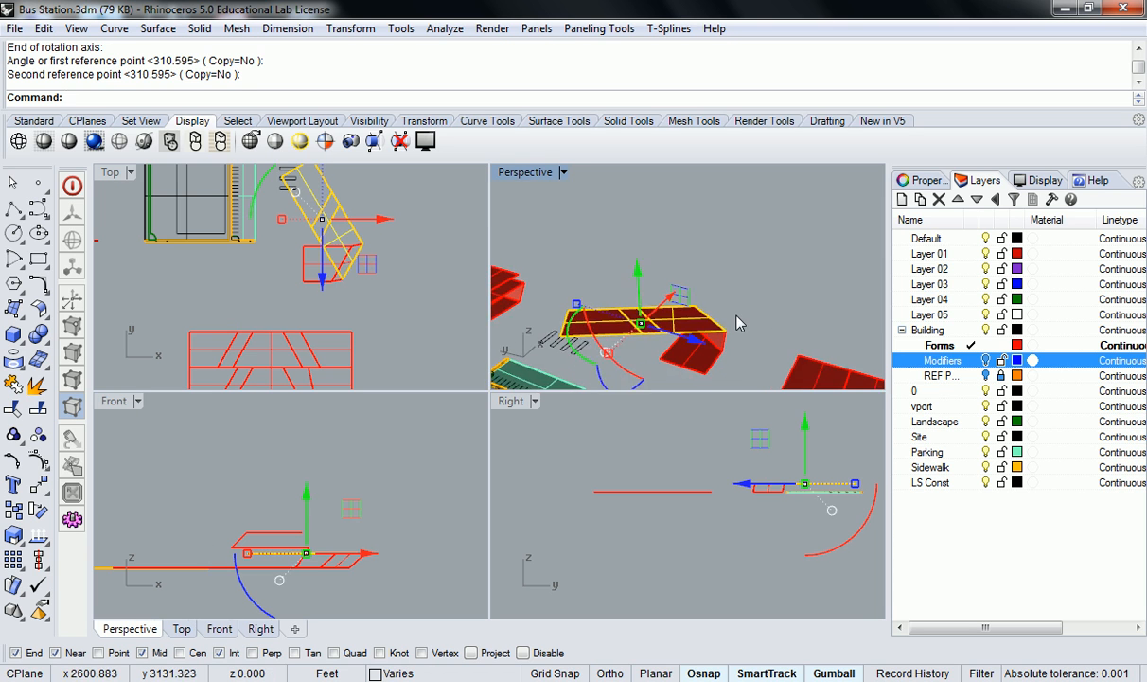
left_click(737, 320)
Step: Rotate the strip's two end surfaces with Rotate3D about their diagonal edge with the horizontal middle surface, tilting them about 70° upward
scroll(648, 316, "up", 4)
left_click_drag(570, 336, 569, 331)
type("Rot")
key("Return")
key("Escape")
type("Rotate3")
key("Return")
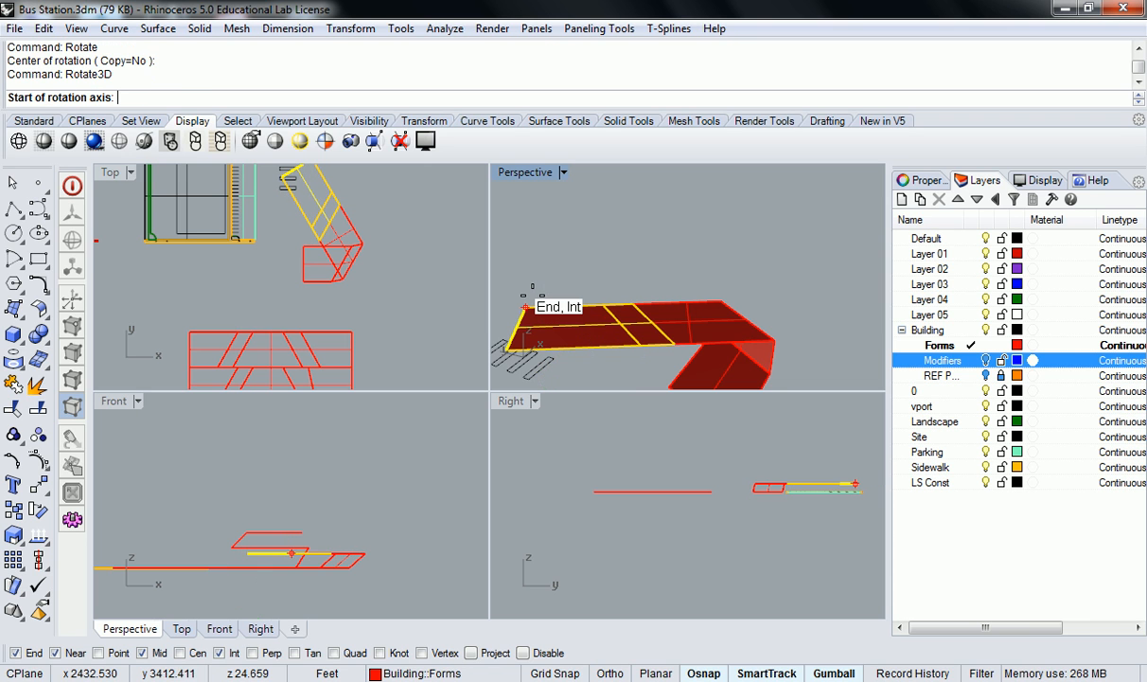
left_click(646, 293)
left_click(674, 339)
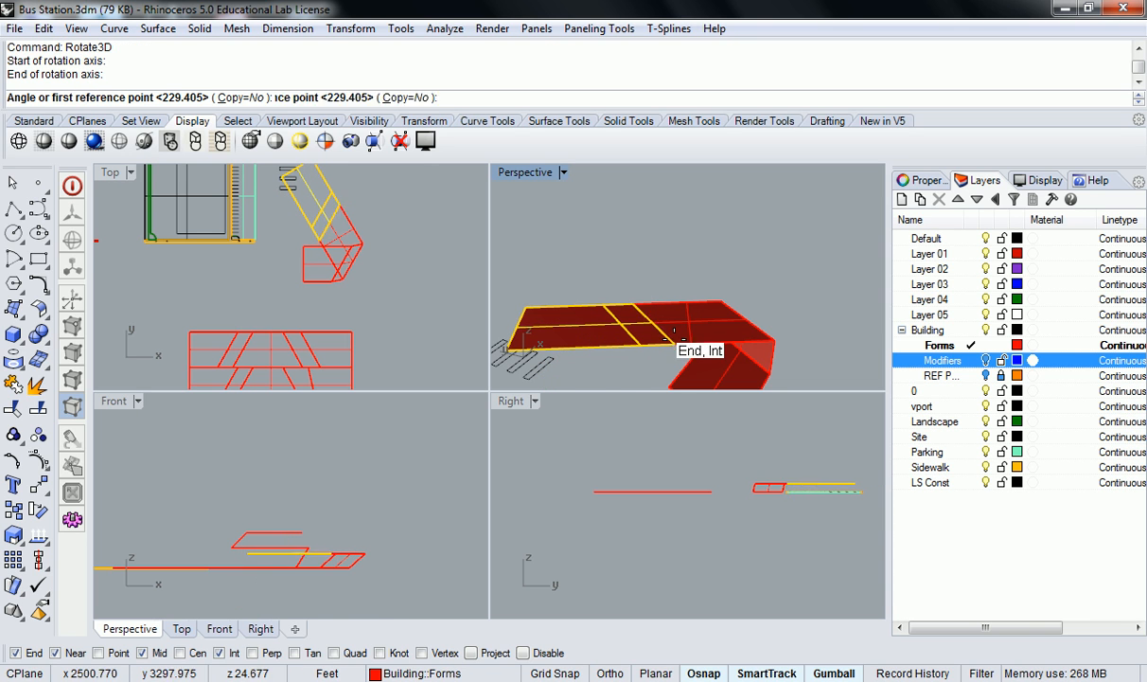
left_click(526, 302)
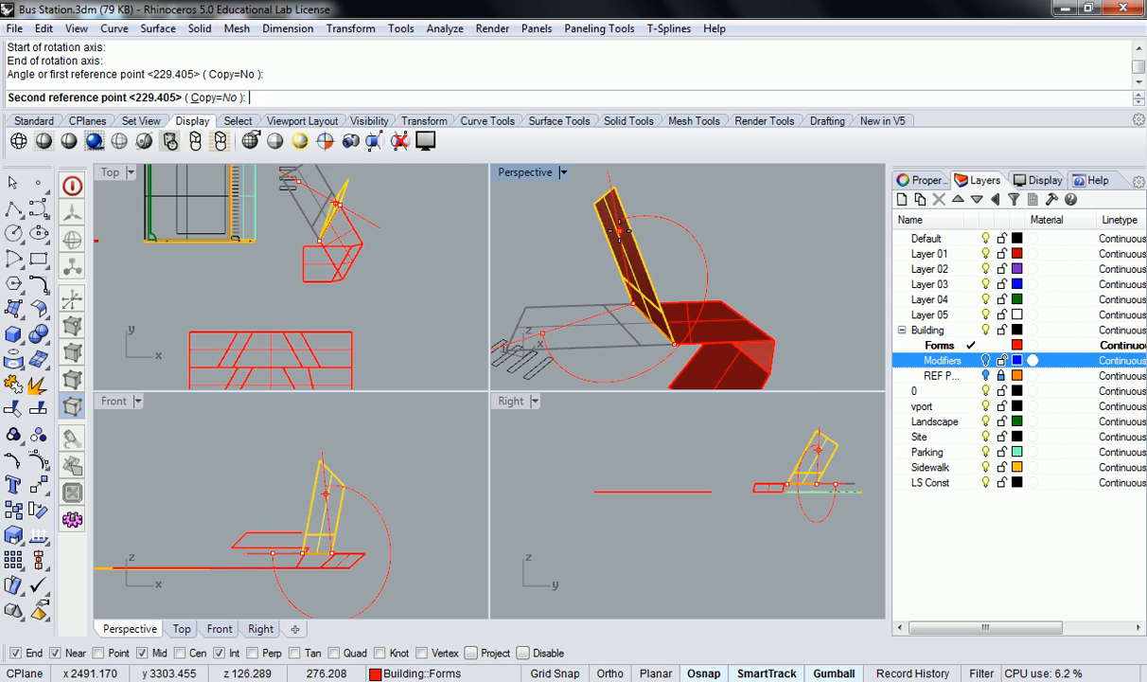
left_click(597, 232)
right_click_drag(731, 312, 666, 281)
left_click(757, 254)
Step: Rotate the strip's end surface with Rotate3D about its lower diagonal edge until it lies horizontal and extends toward positive X
right_click_drag(757, 255, 692, 269)
right_click(692, 270)
left_click(613, 230)
right_click(611, 242)
left_click(604, 290)
left_click(626, 253)
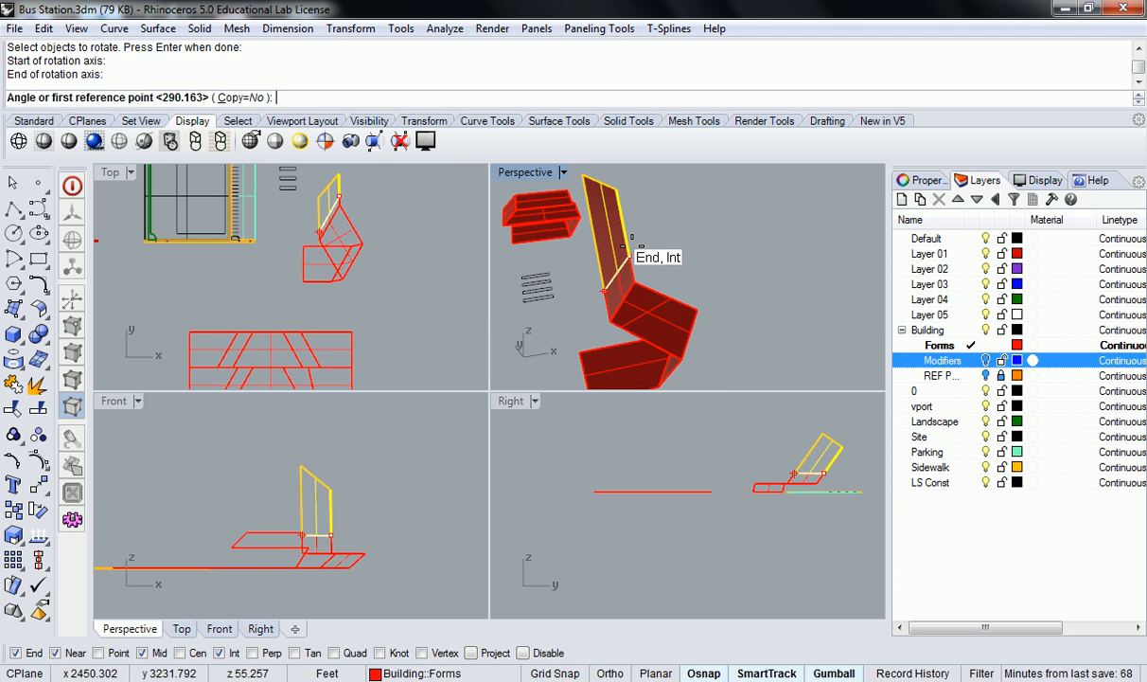
left_click(586, 172)
key("shift")
left_click(477, 501)
right_click_drag(777, 282, 620, 182)
right_click_drag(688, 225, 694, 530)
right_click_drag(582, 276, 683, 334)
Step: Move the second folded form's five surfaces along positive Y and positive X, clear of the flat pattern and beside the first form
left_click_drag(720, 215, 672, 284)
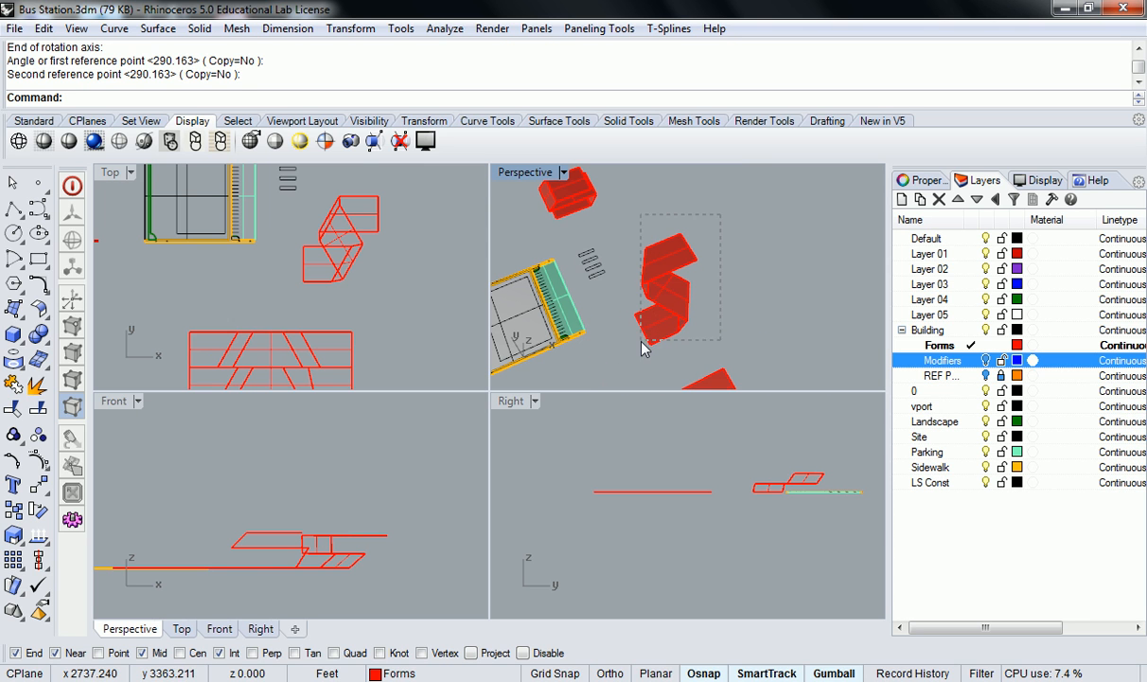
left_click_drag(644, 340, 644, 341)
scroll(327, 217, "down", 5)
right_click_drag(330, 194, 345, 296)
left_click_drag(348, 297, 347, 201)
left_click_drag(395, 257, 442, 261)
left_click(418, 325)
right_click_drag(417, 335, 370, 308)
right_click_drag(316, 344, 368, 227)
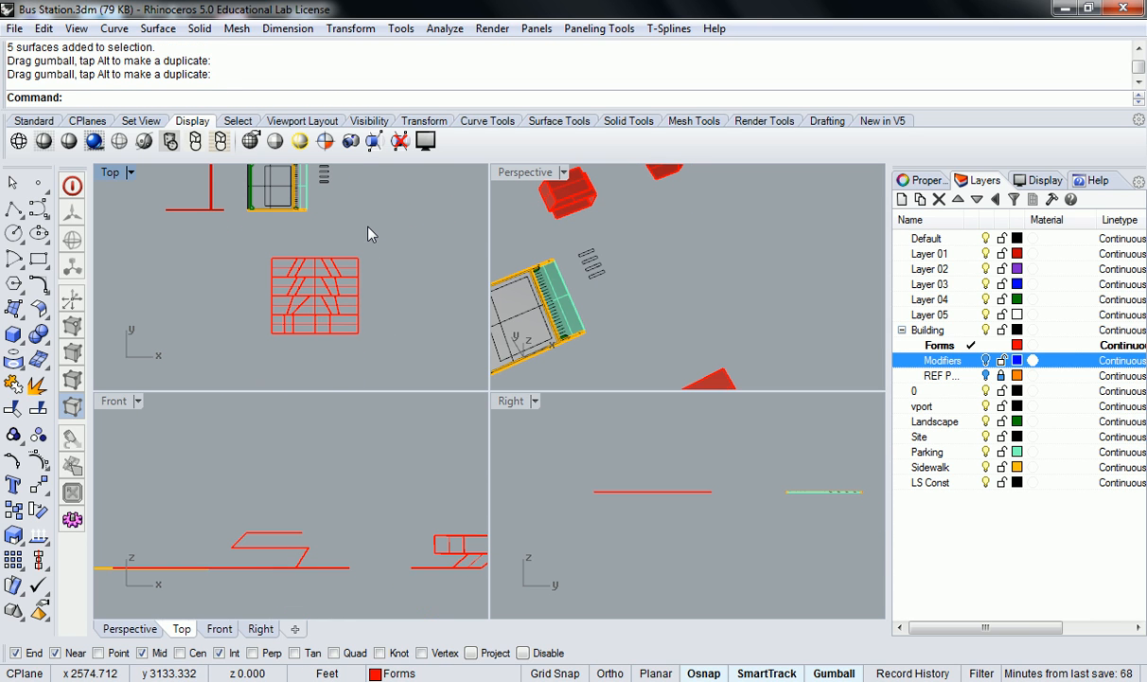
Step: Examine the two folded forms and the remaining flat pattern from several angles in the Perspective view
right_click_drag(670, 263, 640, 262)
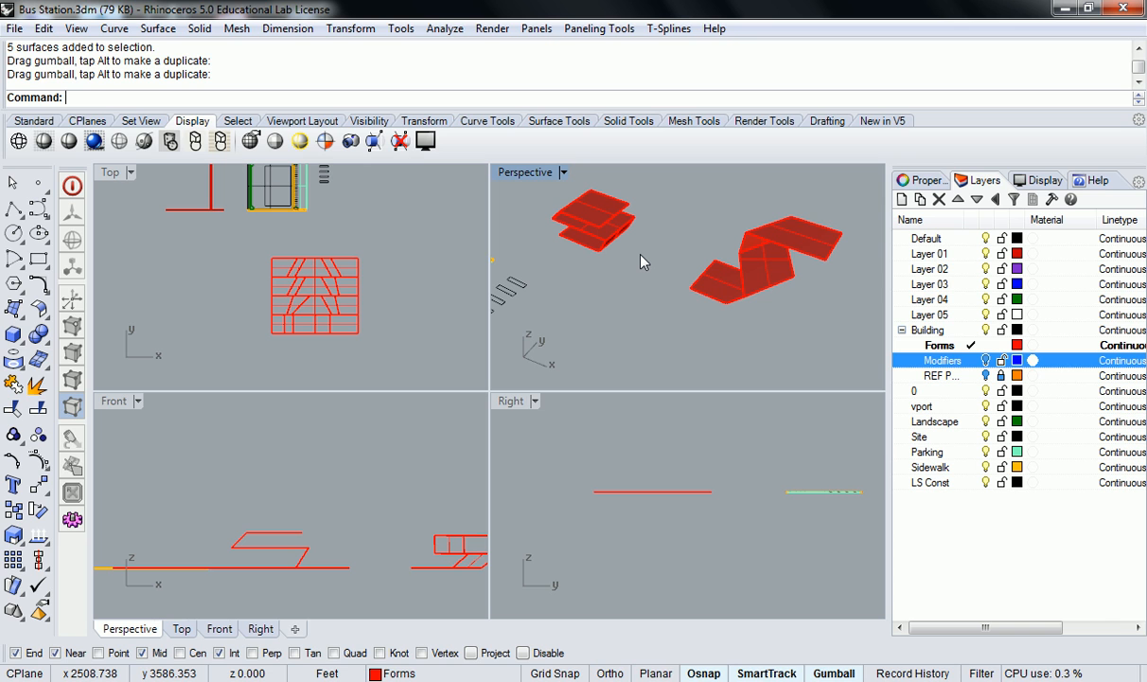
right_click_drag(641, 262, 714, 232)
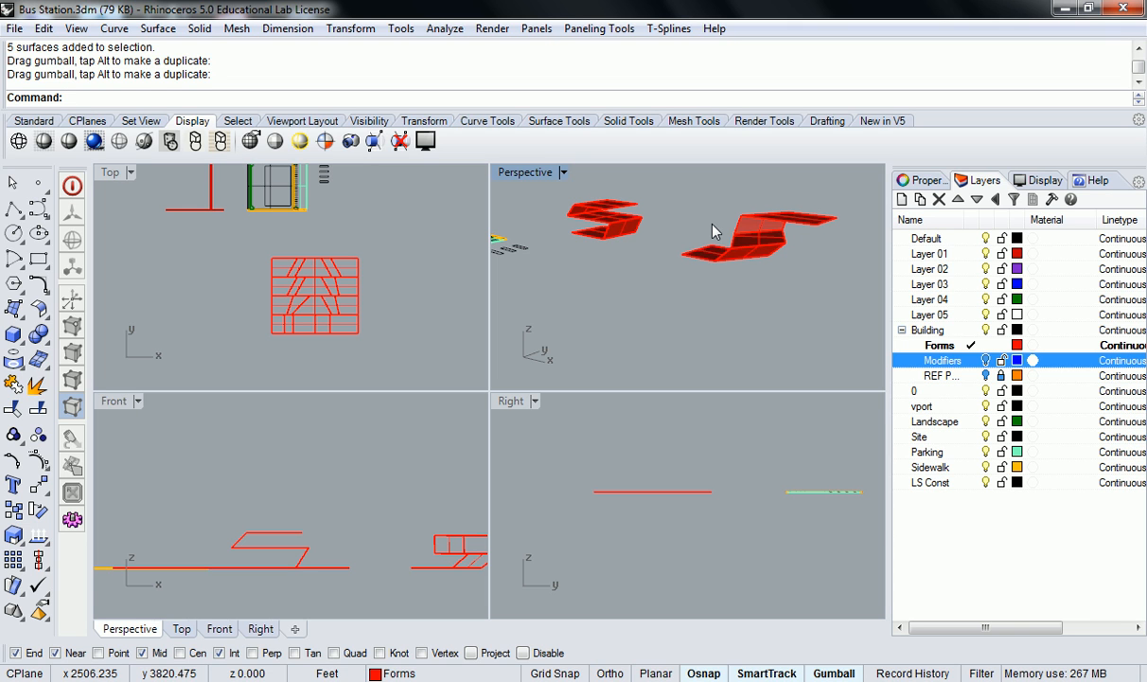
mouse_move(714, 231)
right_mouse_down()
mouse_move(656, 261)
mouse_move(734, 238)
mouse_move(776, 265)
mouse_move(793, 247)
mouse_move(641, 230)
mouse_move(614, 282)
mouse_move(604, 244)
mouse_move(628, 228)
mouse_move(696, 246)
mouse_move(614, 238)
mouse_move(708, 257)
mouse_move(781, 317)
mouse_move(723, 251)
right_mouse_up()
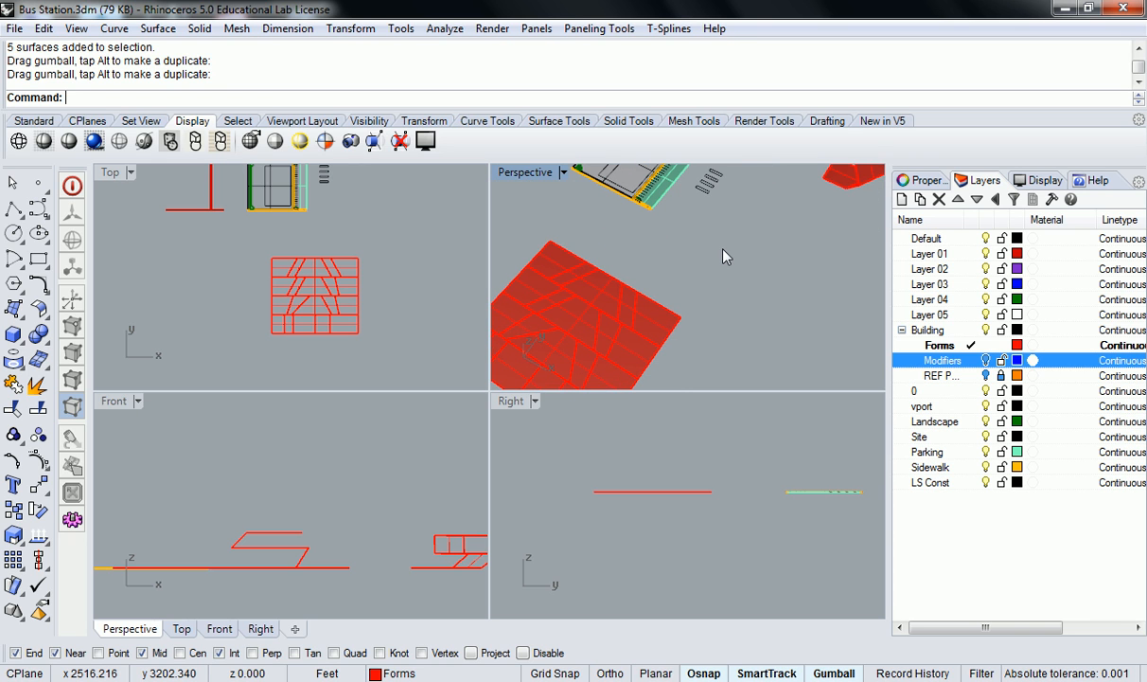
scroll(722, 249, "down", 6)
right_click_drag(741, 227, 714, 256, "shift")
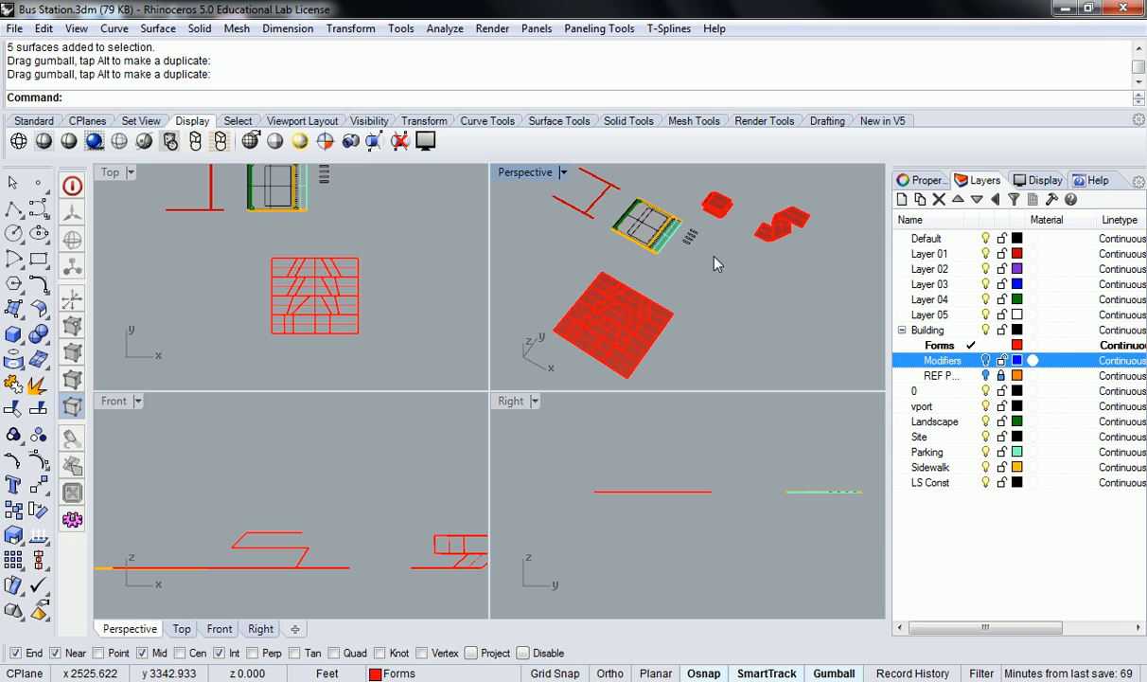
scroll(715, 264, "down", 4)
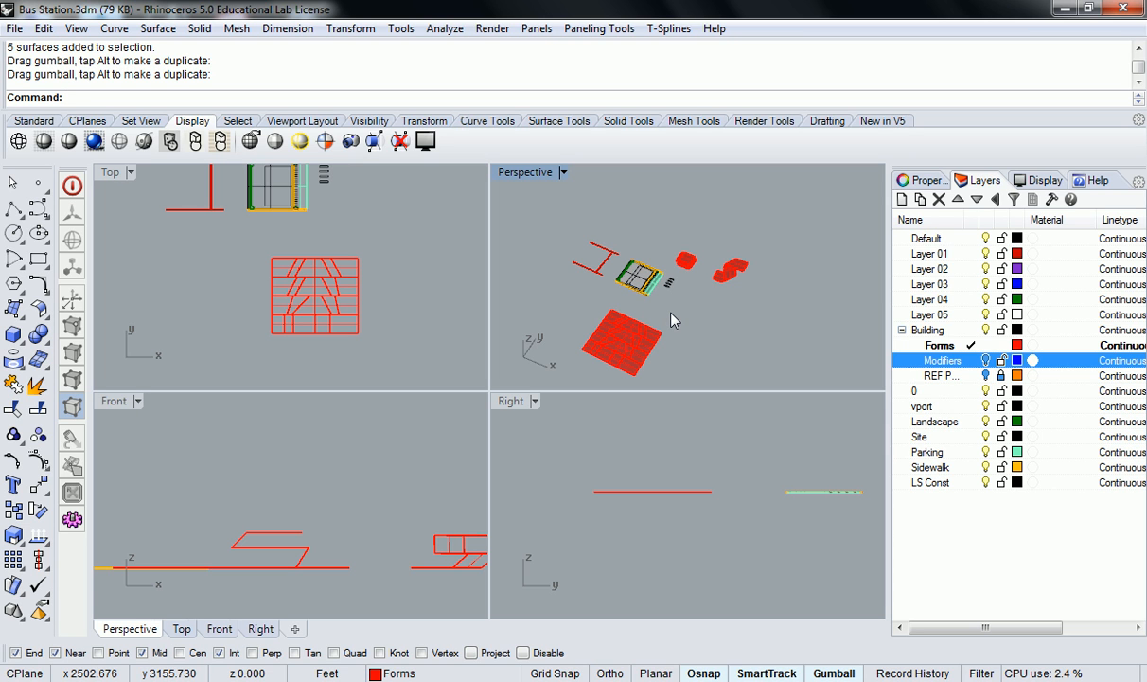
right_click_drag(674, 346, 680, 317, "shift")
scroll(747, 274, "up", 12)
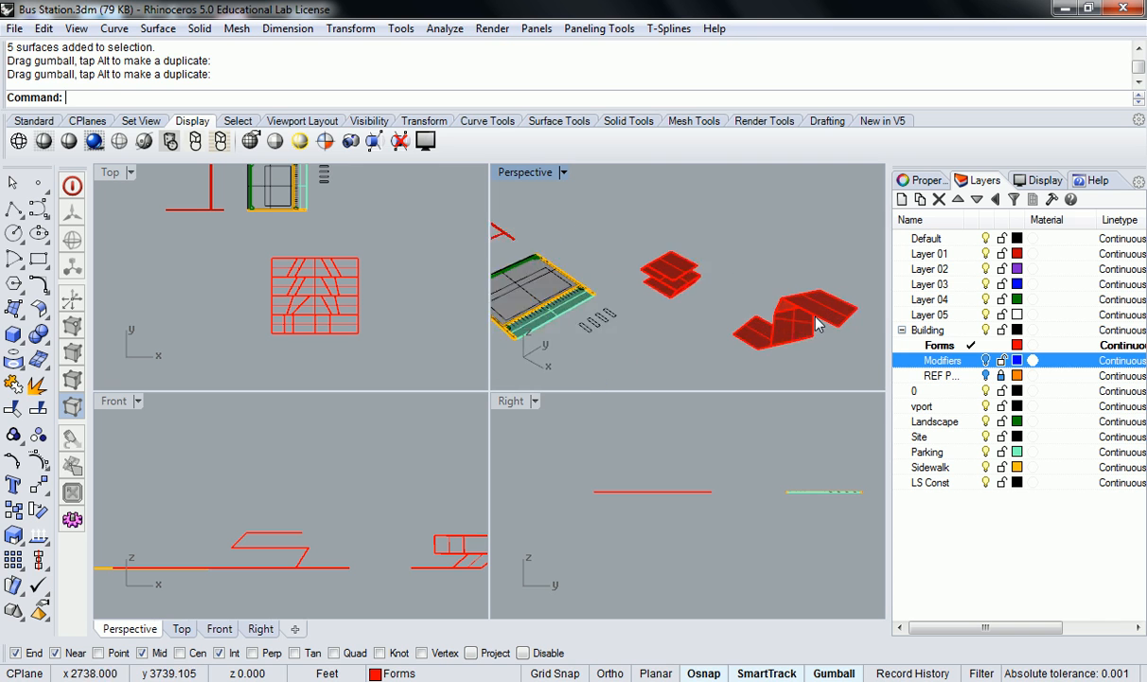
right_click(819, 328)
right_click_drag(820, 327, 822, 282)
key("Escape")
right_click_drag(756, 301, 793, 353)
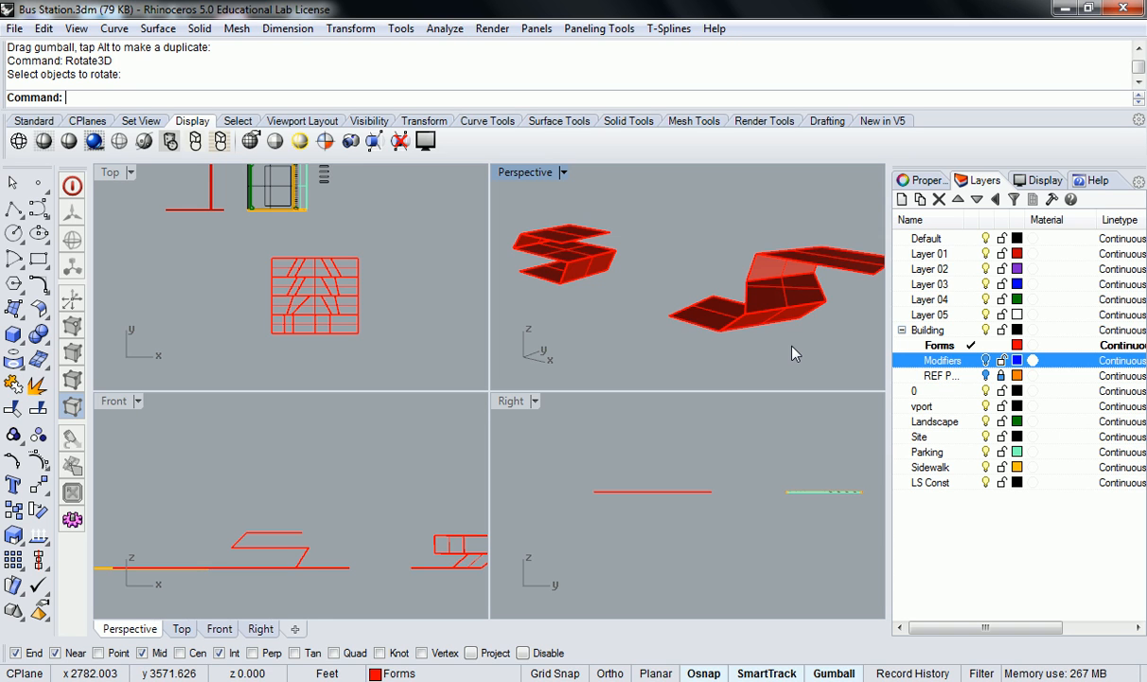